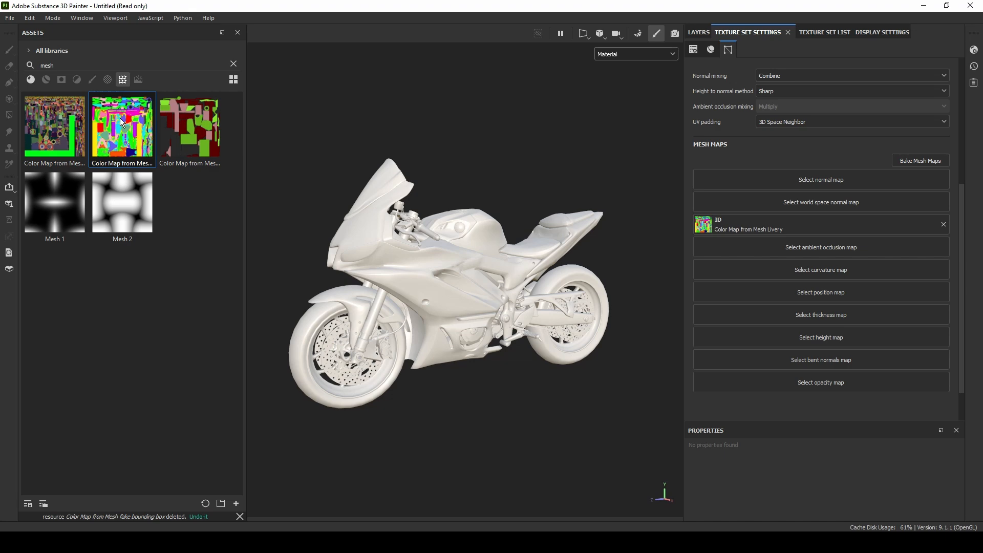
Set the new fill layer's base color to bright red and its roughness to about 0.07
{"action": "left_click", "coordinate": [308, 542]}
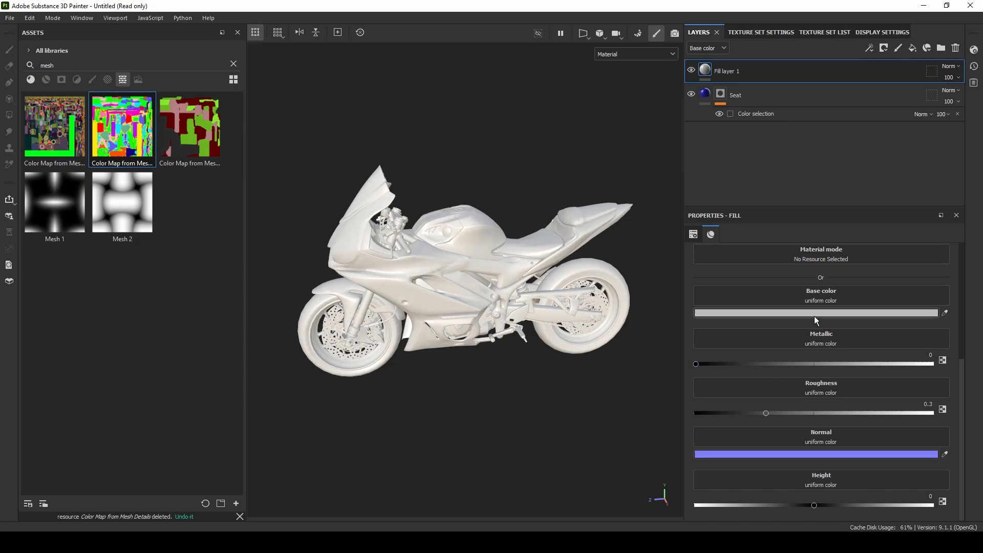
{"action": "left_click", "coordinate": [814, 316]}
{"action": "left_click", "coordinate": [863, 376]}
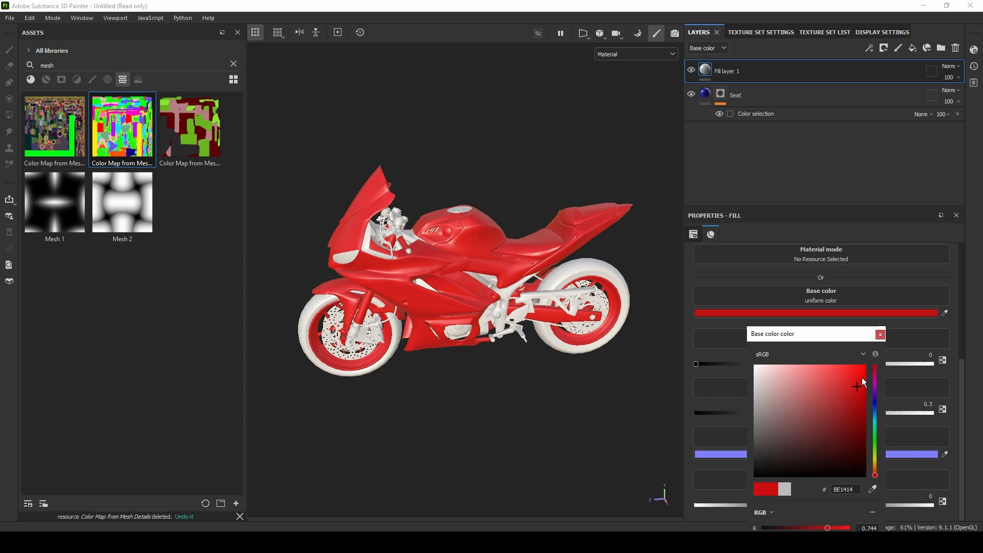
{"action": "left_click", "coordinate": [880, 335]}
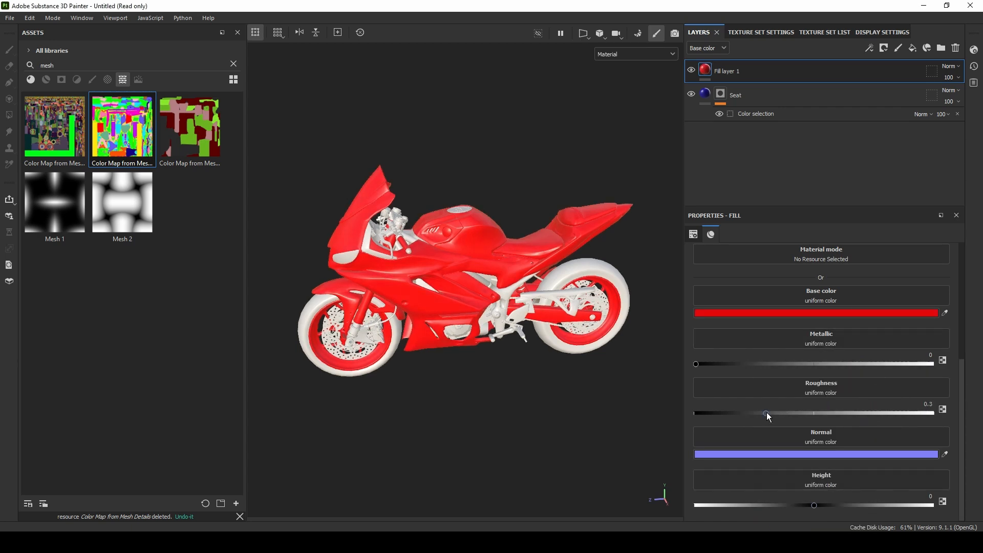
{"action": "left_click_drag", "start_coordinate": [766, 413], "coordinate": [711, 418]}
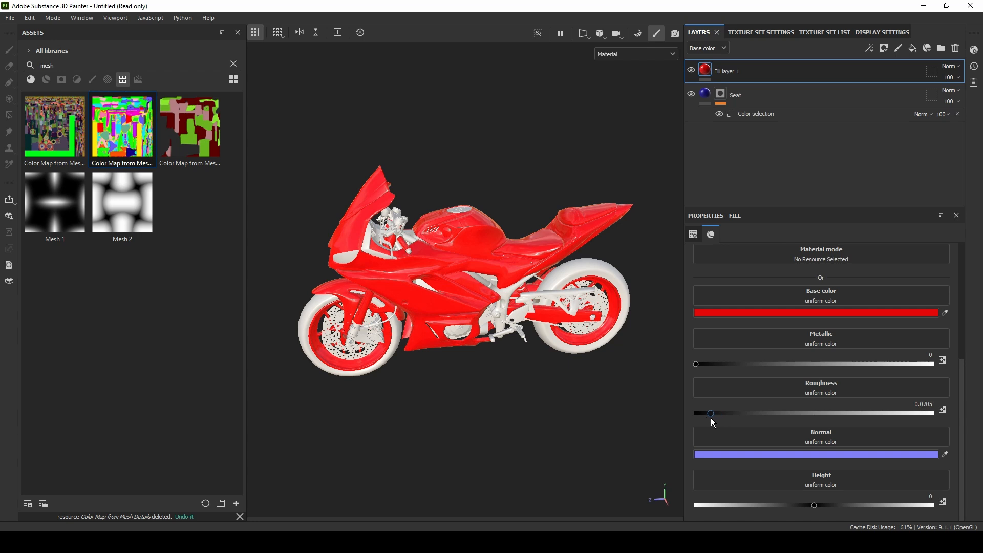
Give the red fill layer a black mask with a color selection, picking the ID color of the motorcycle's tail fairing
{"action": "left_click", "coordinate": [884, 47]}
{"action": "left_click", "coordinate": [901, 75]}
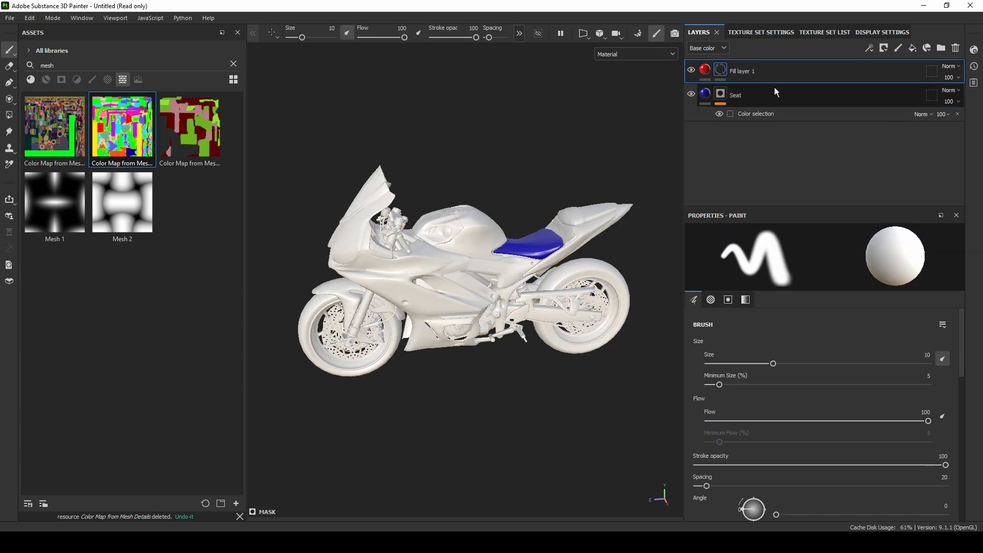
{"action": "left_click", "coordinate": [869, 48]}
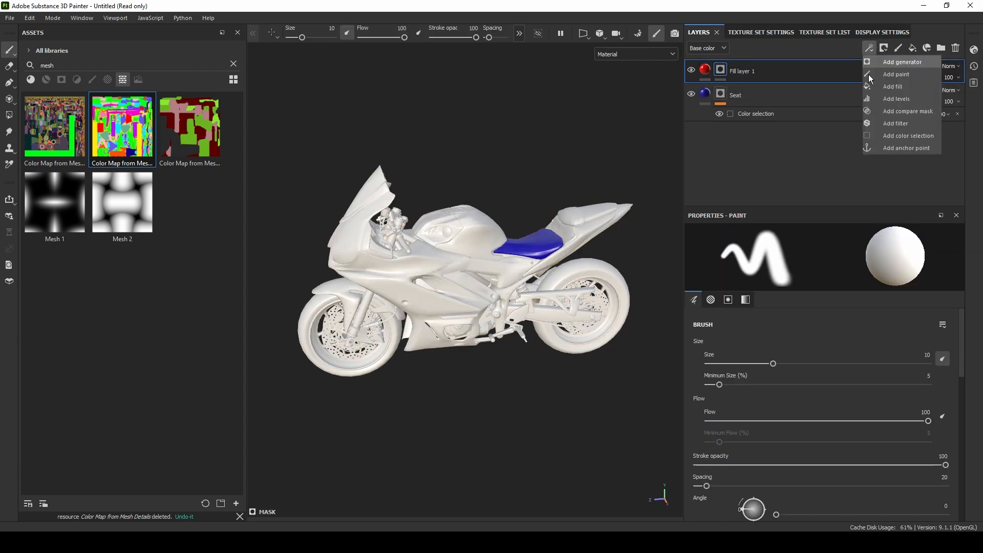
{"action": "left_click", "coordinate": [877, 136]}
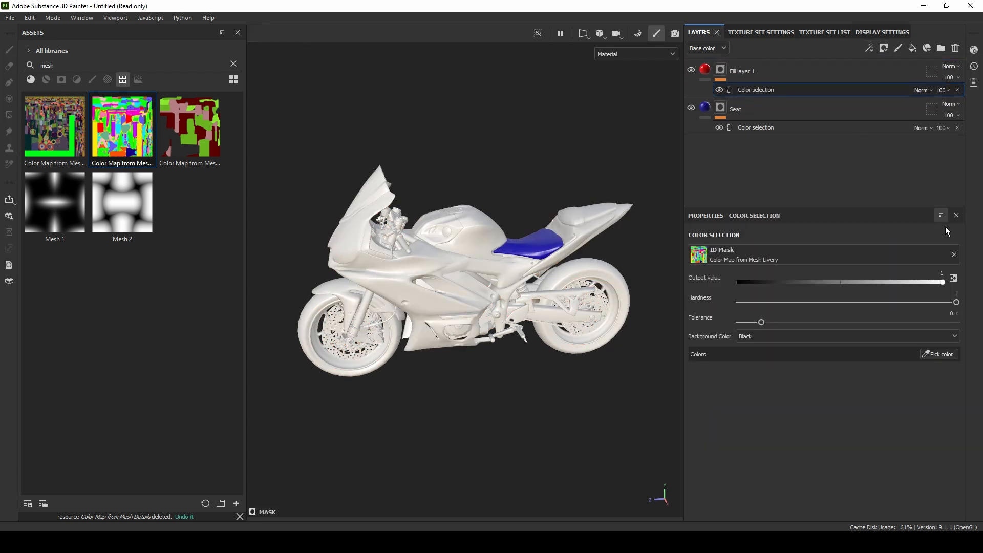
{"action": "left_click", "coordinate": [939, 355]}
{"action": "left_click", "coordinate": [597, 225]}
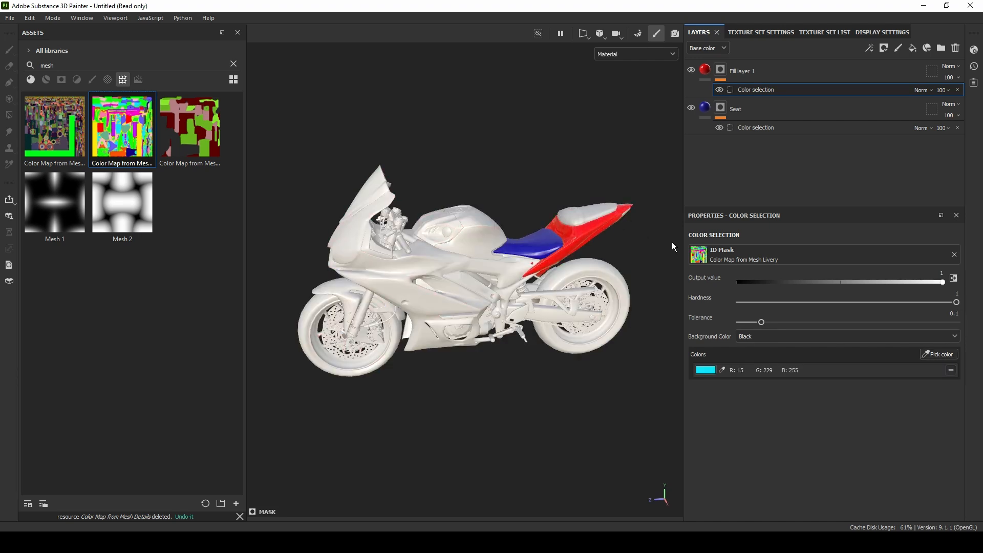
Rename the red fill layer as Tail
{"action": "double_click", "coordinate": [739, 72]}
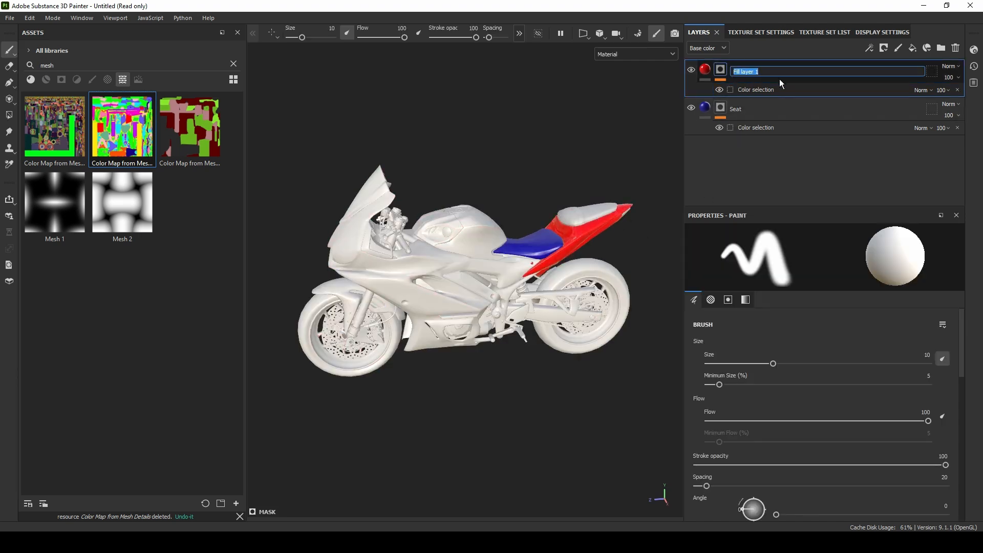
{"action": "type", "text": "Tail"}
{"action": "key", "text": "Return"}
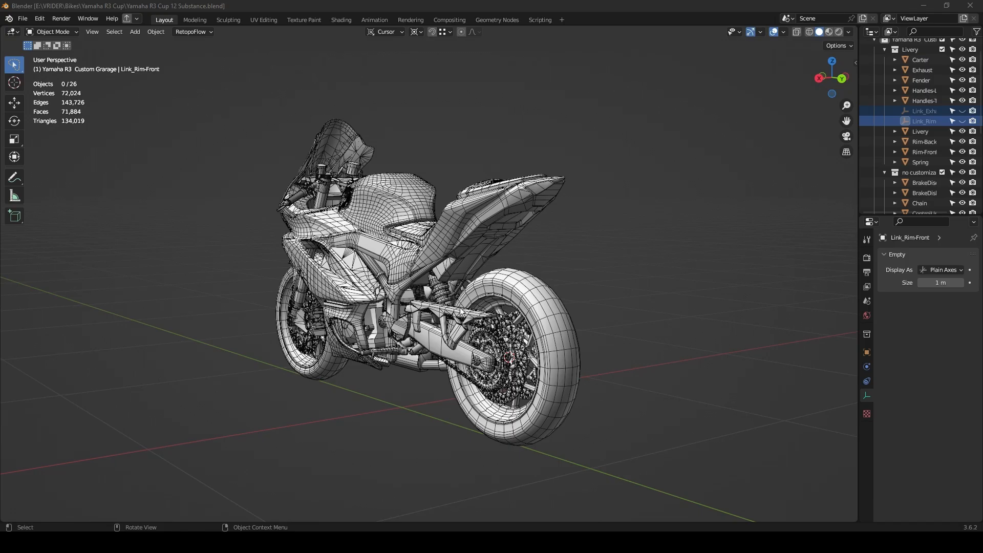
Switch to Blender, select the motorcycle's Livery object and show its material settings in a widened properties area
{"action": "mouse_move", "coordinate": [604, 320]}
{"action": "middle_mouse_down"}
{"action": "mouse_move", "coordinate": [530, 318]}
{"action": "mouse_move", "coordinate": [556, 237]}
{"action": "middle_mouse_up"}
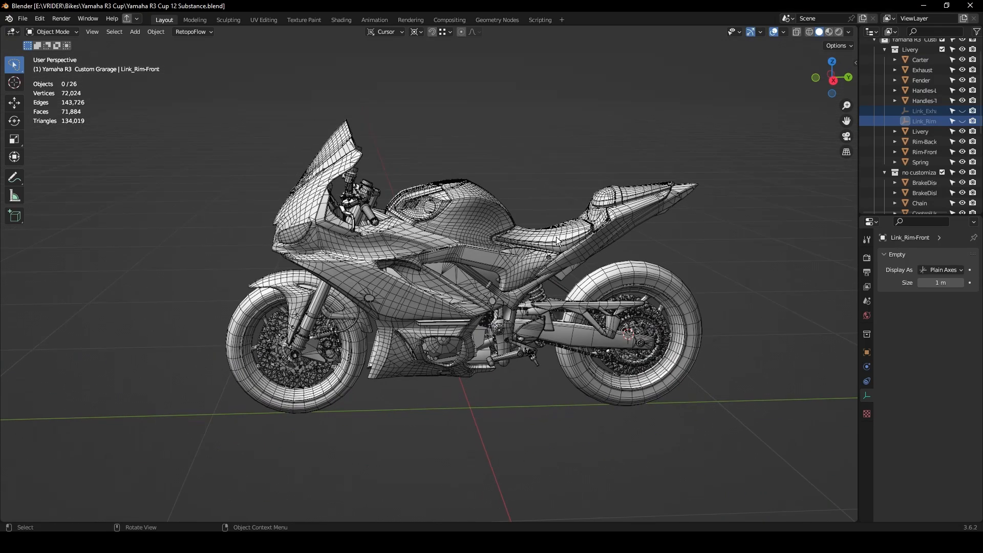
{"action": "left_click", "coordinate": [561, 239]}
{"action": "scroll", "coordinate": [561, 238], "scroll_direction": "up", "scroll_amount": 3}
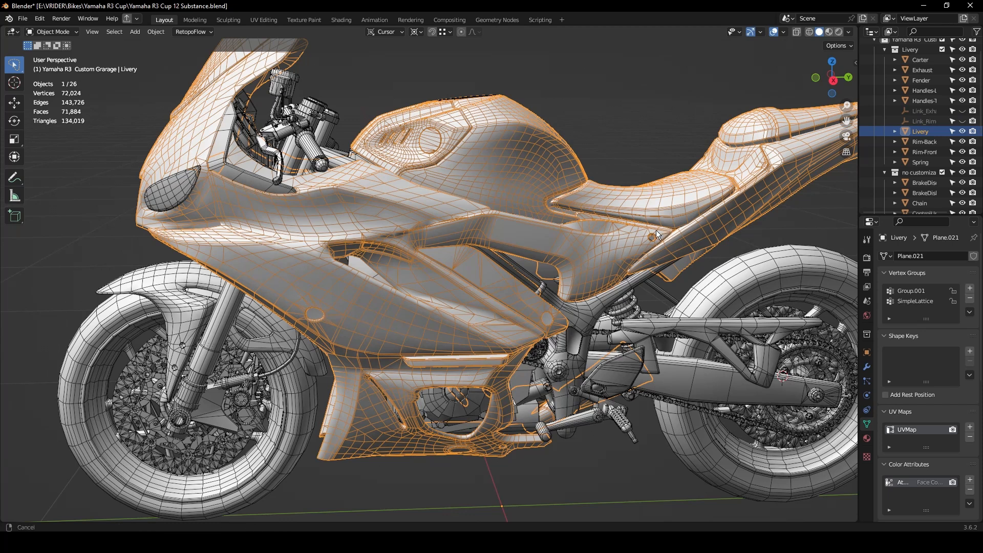
{"action": "scroll", "coordinate": [656, 229], "scroll_direction": "down", "scroll_amount": 2}
{"action": "left_click", "coordinate": [867, 439]}
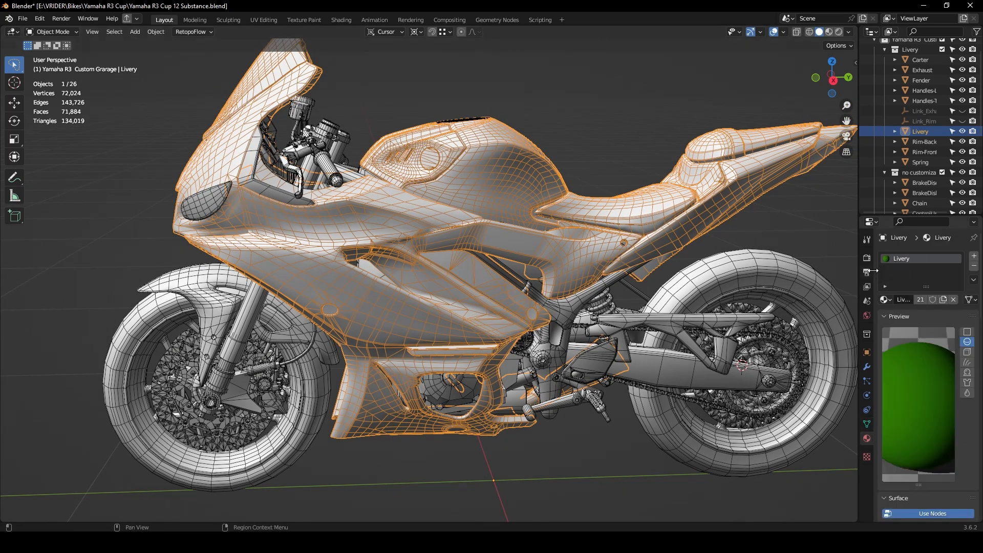
{"action": "left_click_drag", "start_coordinate": [859, 259], "coordinate": [742, 258]}
Edit the livery in face mode and select the seat's linked faces delimited by seam, growing the selection three times
{"action": "key", "text": "ctrl+Tab"}
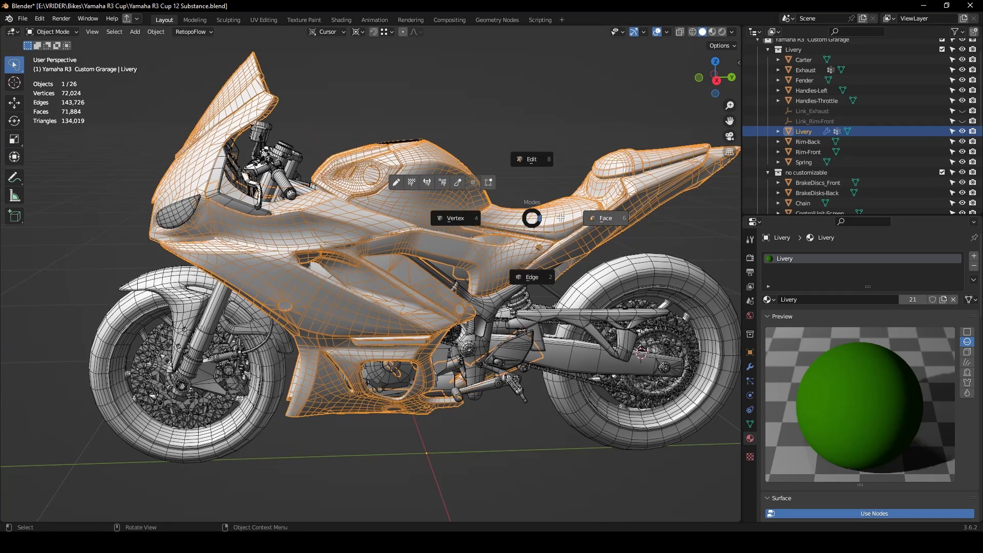
{"action": "left_click", "coordinate": [593, 219]}
{"action": "key", "text": "ctrl+l"}
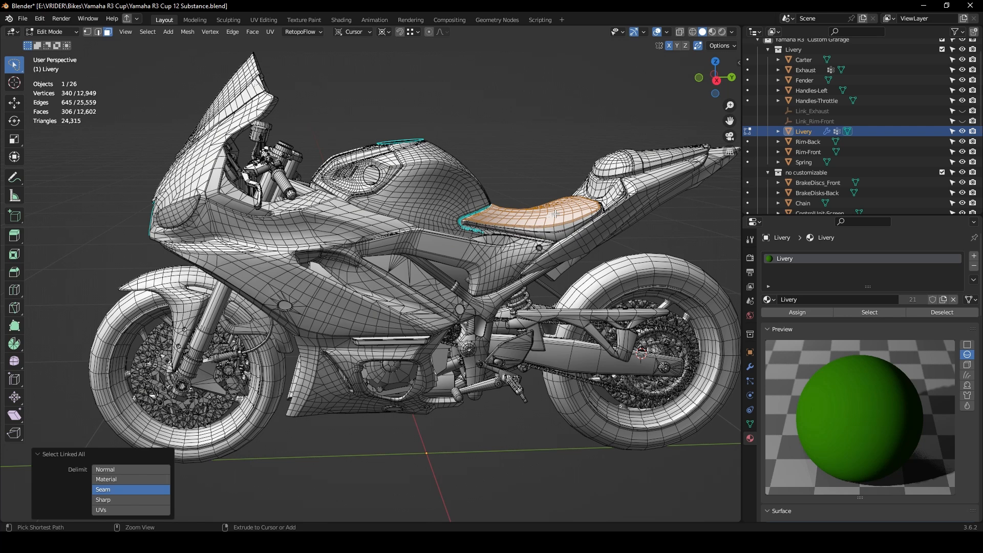
{"action": "key", "text": "ctrl+KP_Add"}
{"action": "key", "text": "ctrl+KP_Add"}
{"action": "key", "text": "ctrl+KP_Add"}
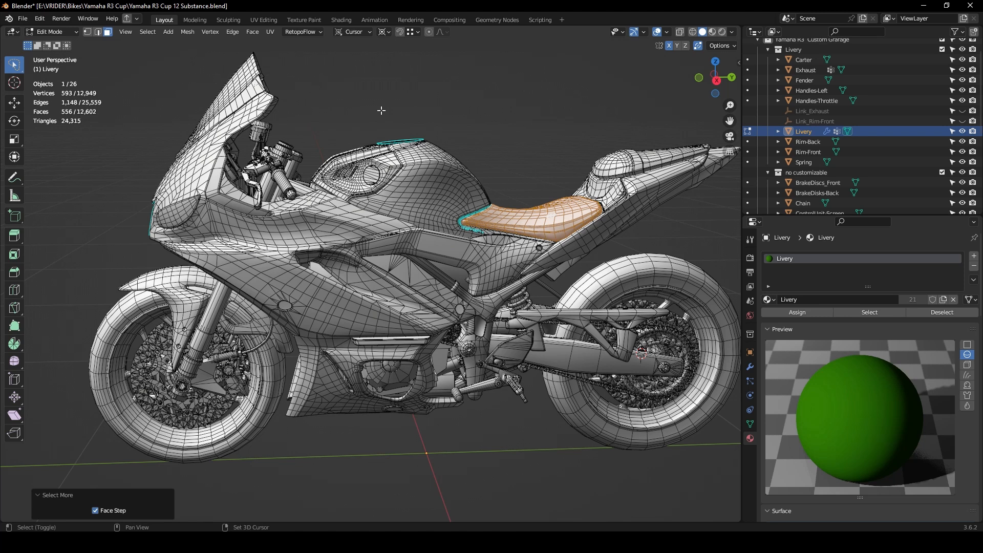
Isolate the Livery object in local view, and undo the hiding and revealing of the faces around the seat
{"action": "key", "text": "shift+h"}
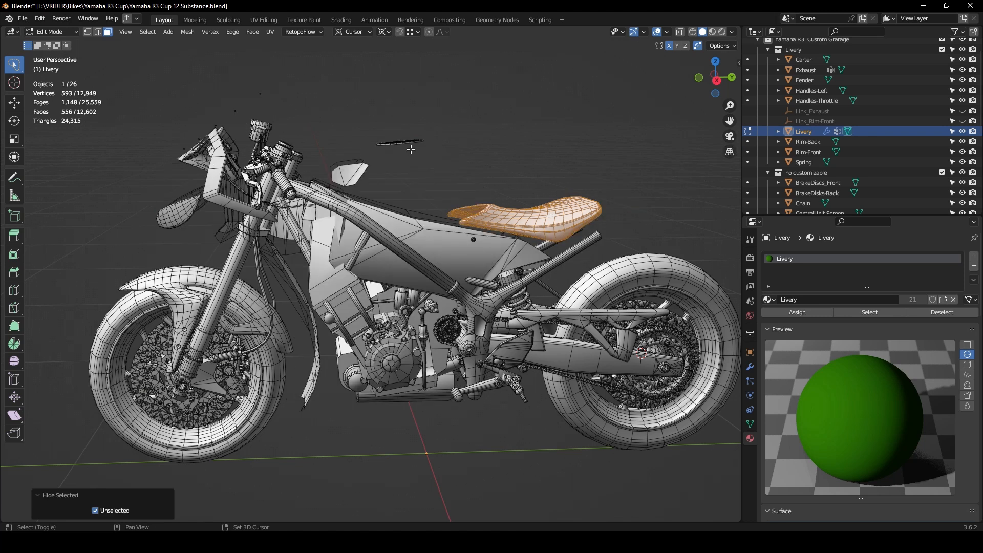
{"action": "key", "text": "KP_Divide"}
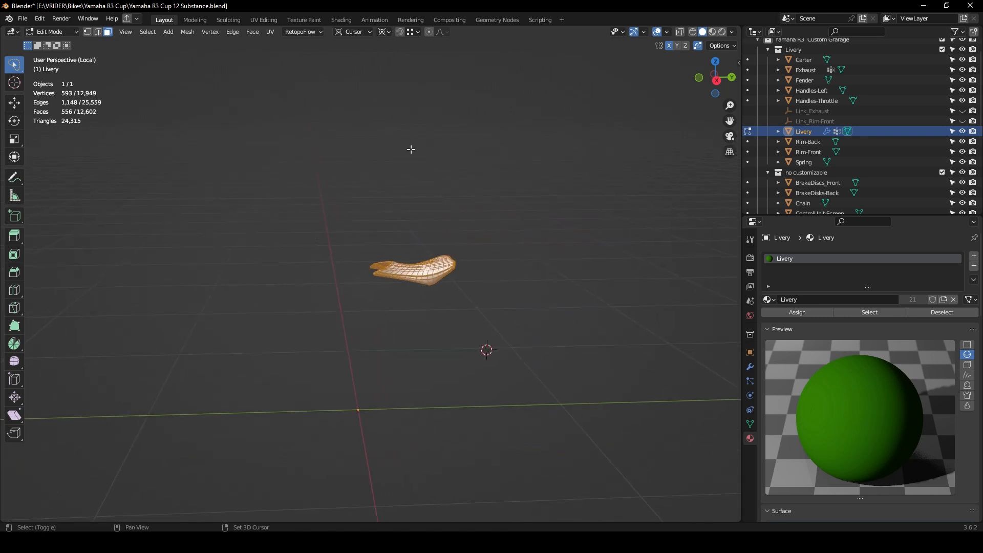
{"action": "key", "text": "shift+h"}
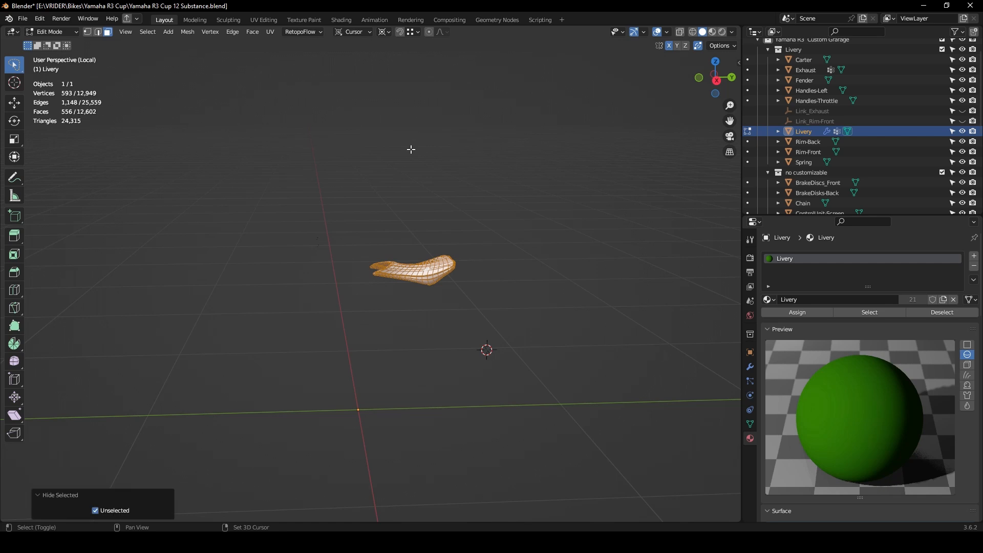
{"action": "key", "text": "alt+h"}
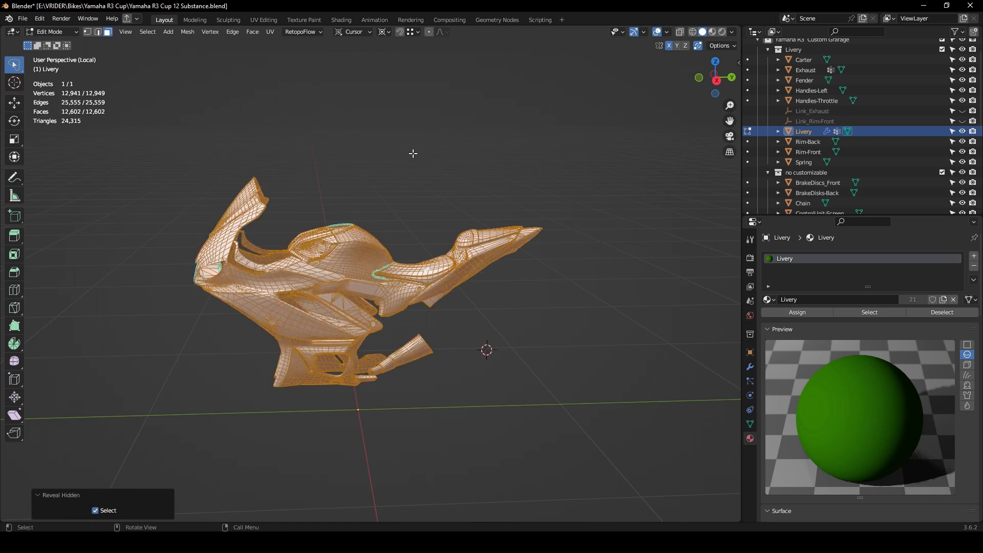
{"action": "key", "text": "ctrl+z"}
{"action": "key", "text": "ctrl+z"}
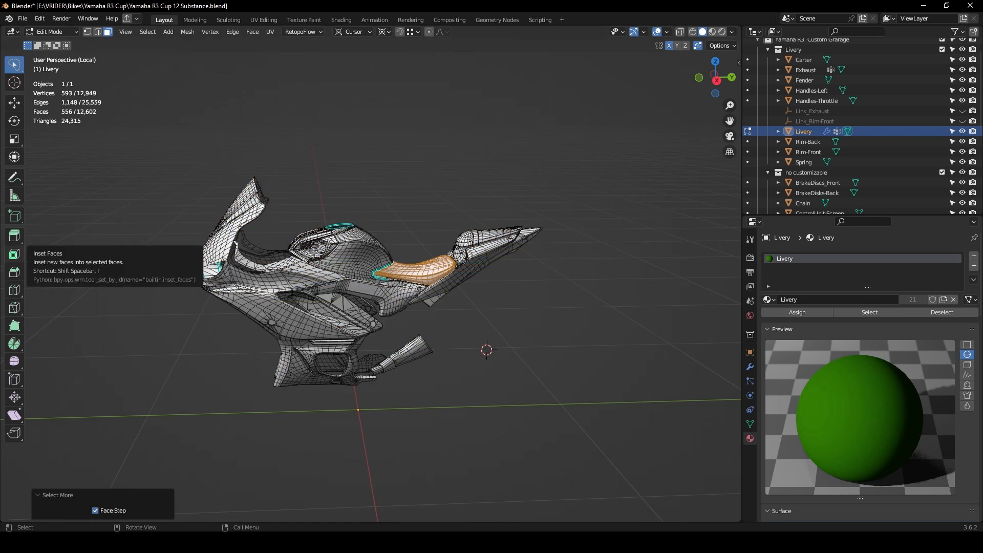
Set the viewport shading color to Attribute to display the livery's painted part colors
{"action": "left_click", "coordinate": [733, 31]}
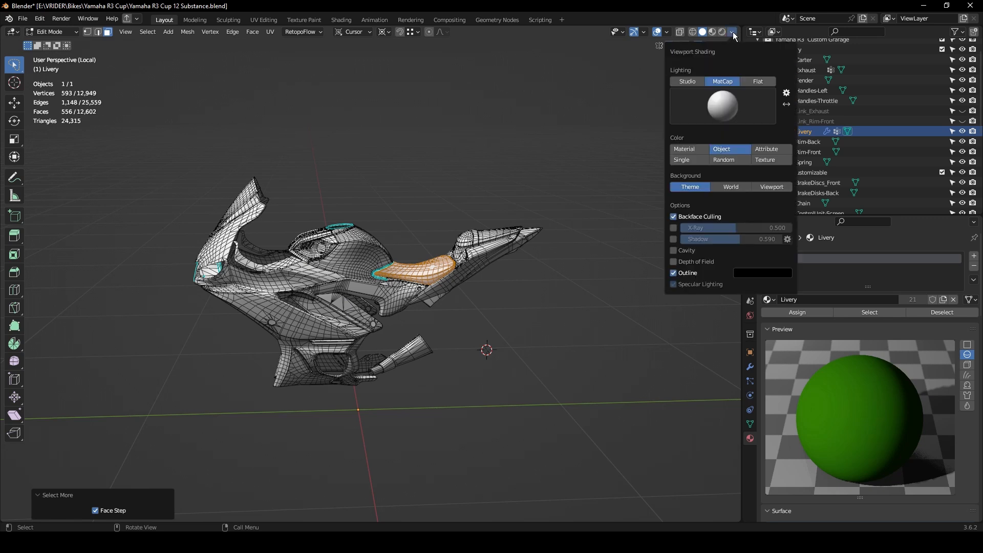
{"action": "left_click", "coordinate": [761, 150]}
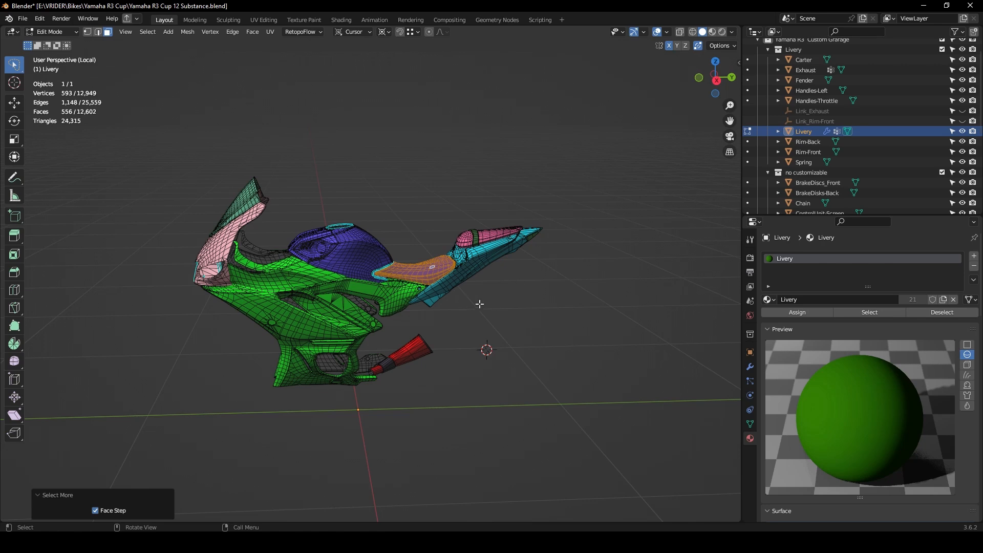
{"action": "scroll", "coordinate": [480, 304], "scroll_direction": "up", "scroll_amount": 5}
{"action": "middle_click_drag", "start_coordinate": [479, 304], "coordinate": [451, 267]}
Put the livery into Vertex Paint mode and restrict painting to the selected seat vertices with the vertex selection mask
{"action": "left_click", "coordinate": [51, 31]}
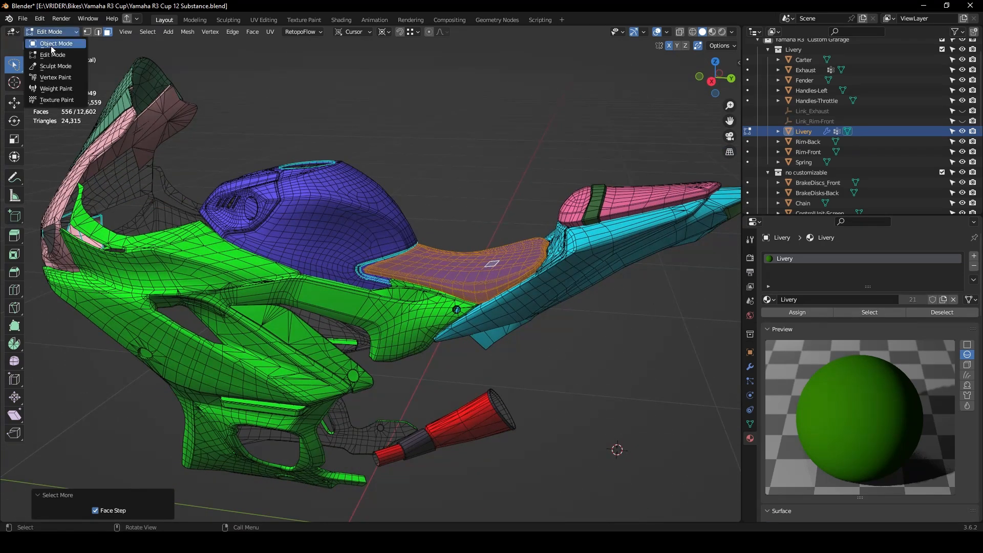
{"action": "left_click", "coordinate": [41, 79]}
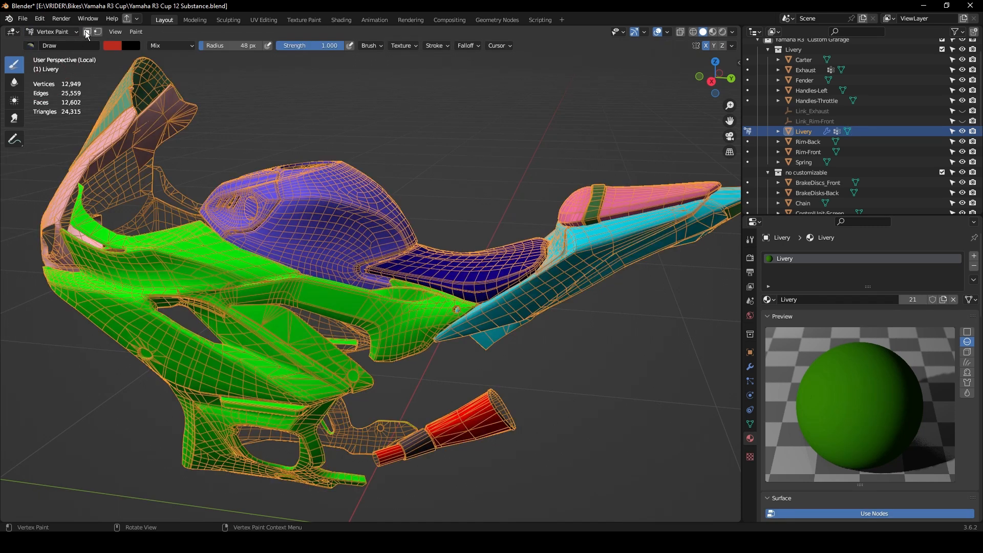
{"action": "left_click", "coordinate": [98, 32]}
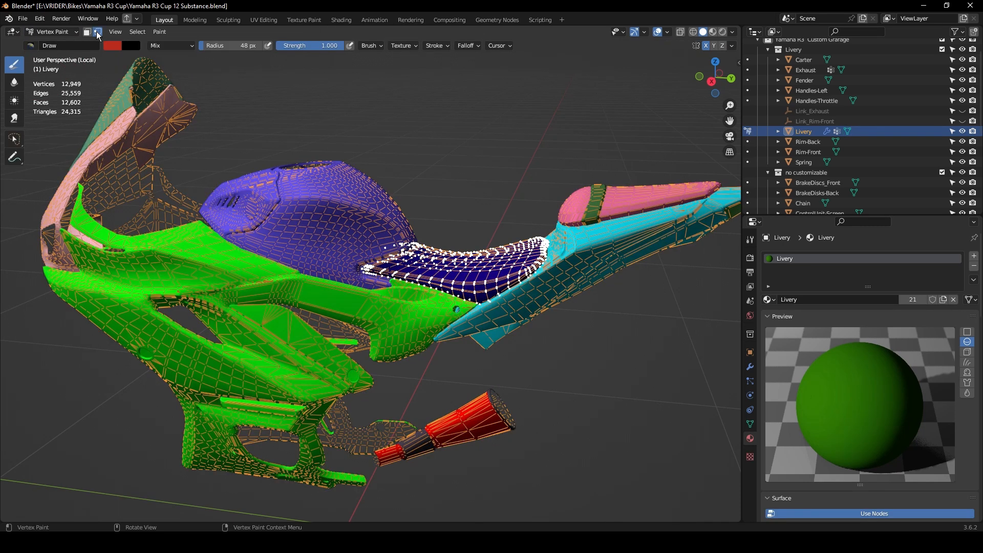
{"action": "left_click", "coordinate": [87, 33]}
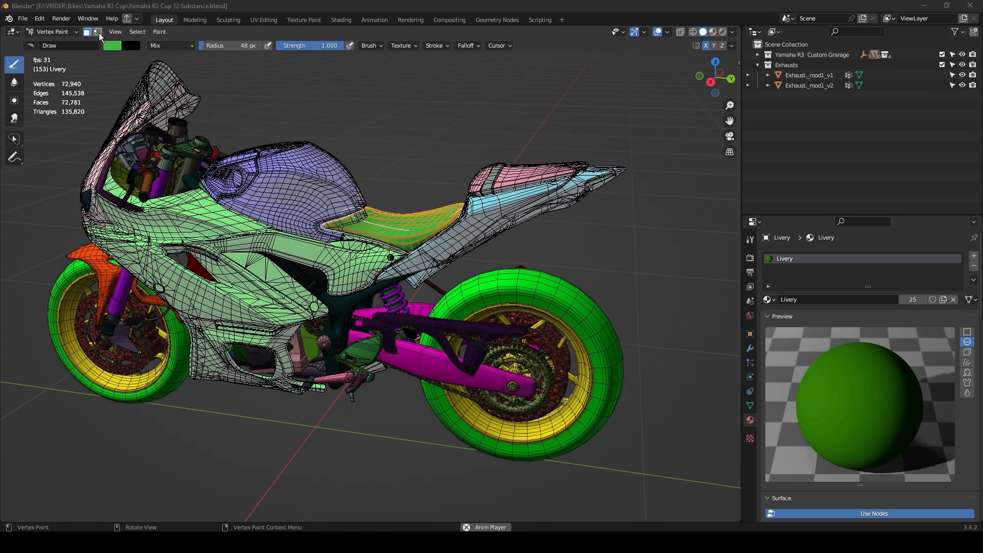
{"action": "left_click", "coordinate": [98, 33]}
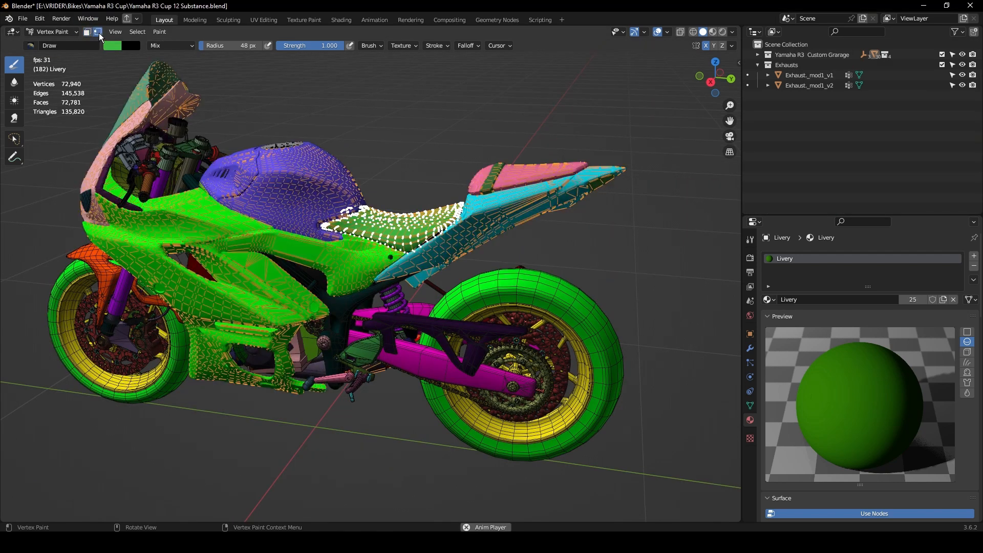
Stop the animation playback and fill the masked seat vertices with a muted red vertex color
{"action": "key", "text": "space"}
{"action": "middle_click_drag", "start_coordinate": [229, 128], "coordinate": [223, 126]}
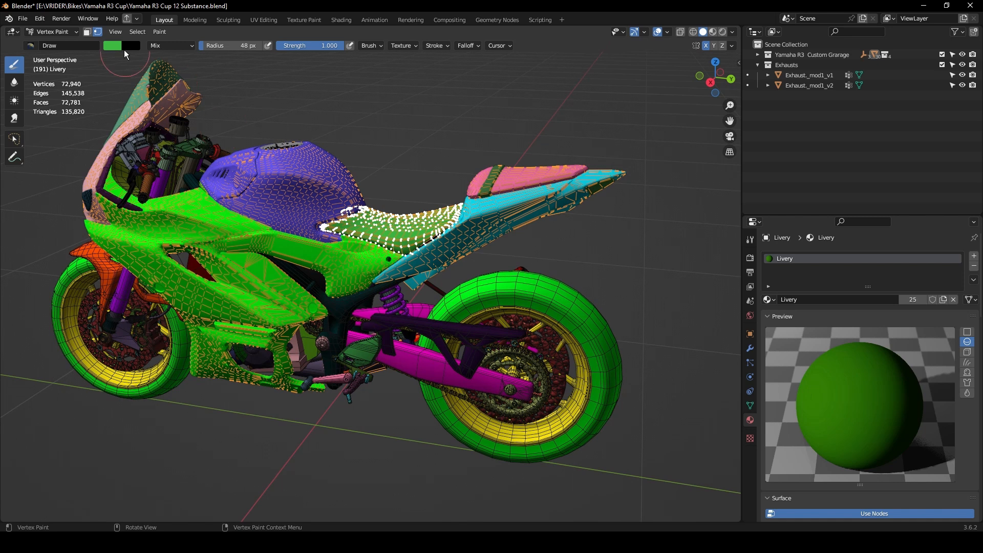
{"action": "left_click", "coordinate": [117, 46]}
{"action": "left_click", "coordinate": [164, 88]}
{"action": "left_click_drag", "start_coordinate": [167, 91], "coordinate": [147, 114]}
{"action": "key", "text": "shift+k"}
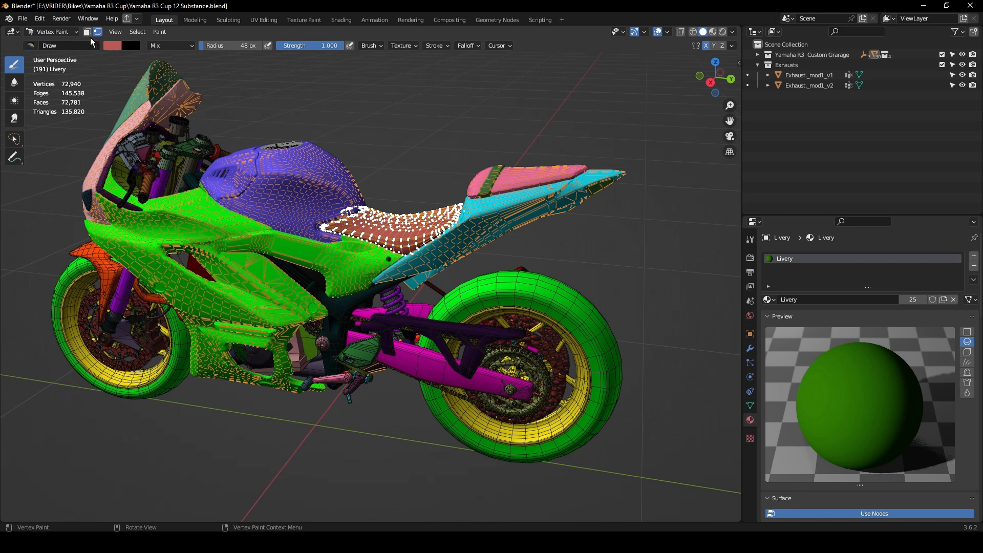
Change the paint mask to face selection and fill the selected seat faces with a blue-violet vertex color
{"action": "left_click", "coordinate": [88, 32]}
{"action": "left_click", "coordinate": [114, 45]}
{"action": "left_click", "coordinate": [161, 87]}
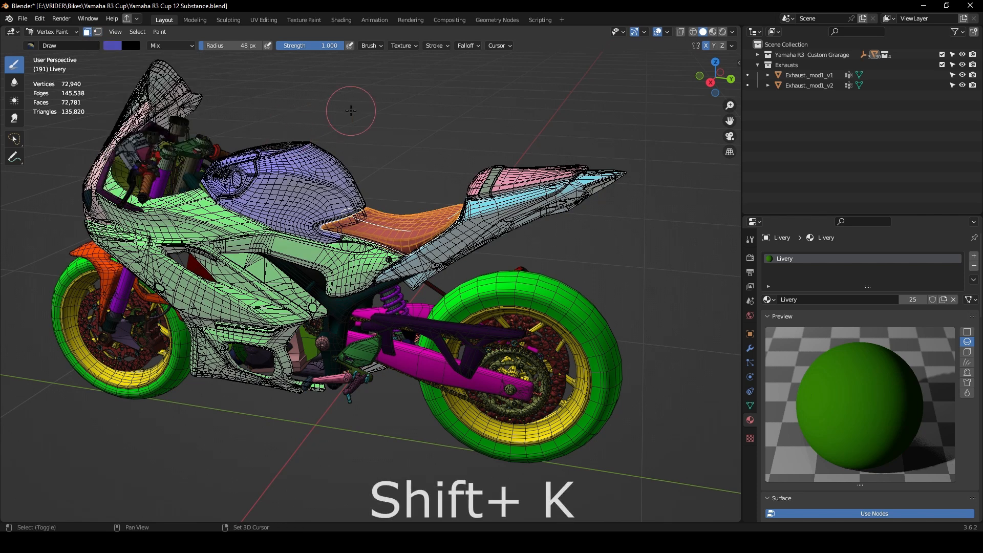
{"action": "key", "text": "shift+k"}
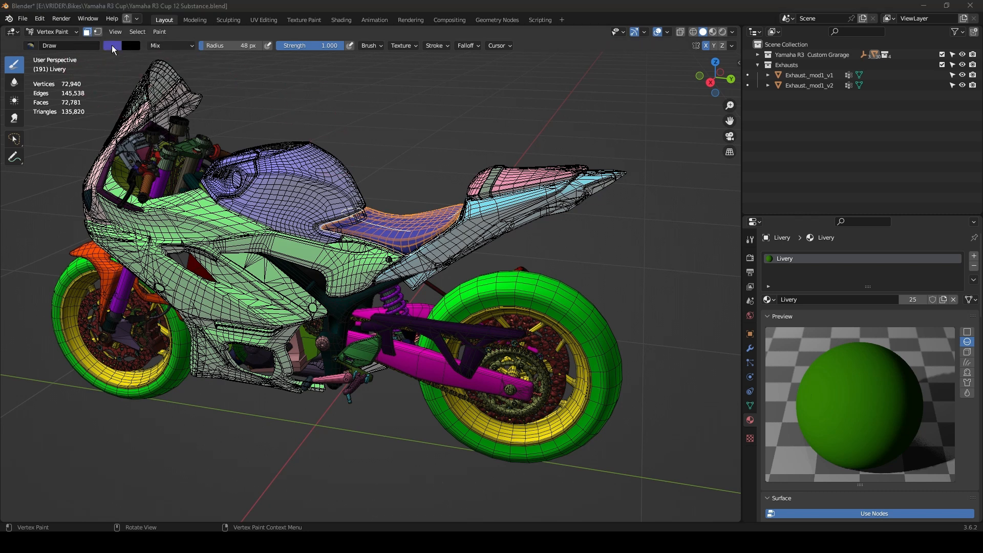
Refill the seat with a paler, grayish purple vertex color and bring the livery back into Vertex Paint mode
{"action": "left_click", "coordinate": [112, 45]}
{"action": "left_click_drag", "start_coordinate": [166, 84], "coordinate": [160, 88]}
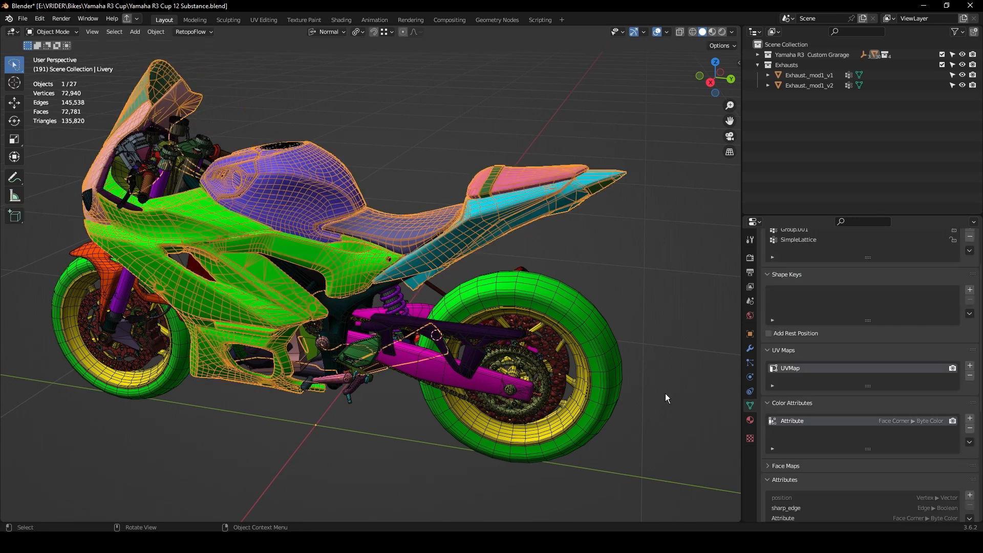
{"action": "left_click", "coordinate": [51, 31]}
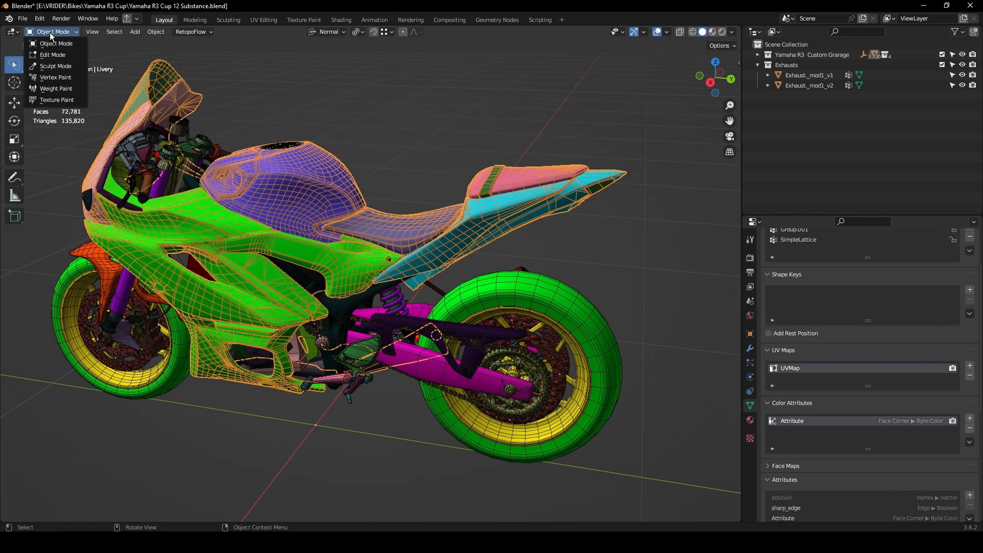
{"action": "left_click", "coordinate": [43, 80]}
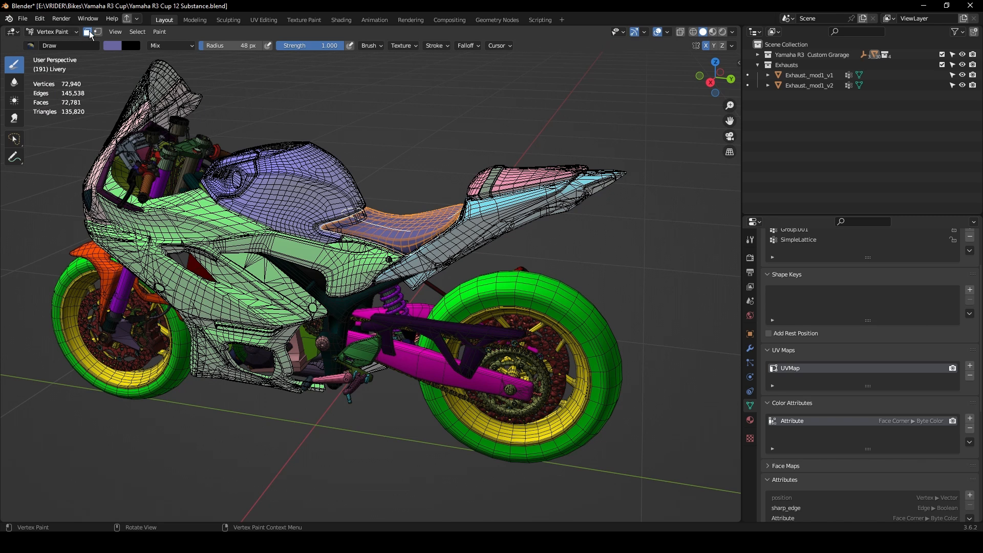
Review the livery's color attributes in the mesh data and the available vertex paint operations
{"action": "left_click", "coordinate": [51, 32]}
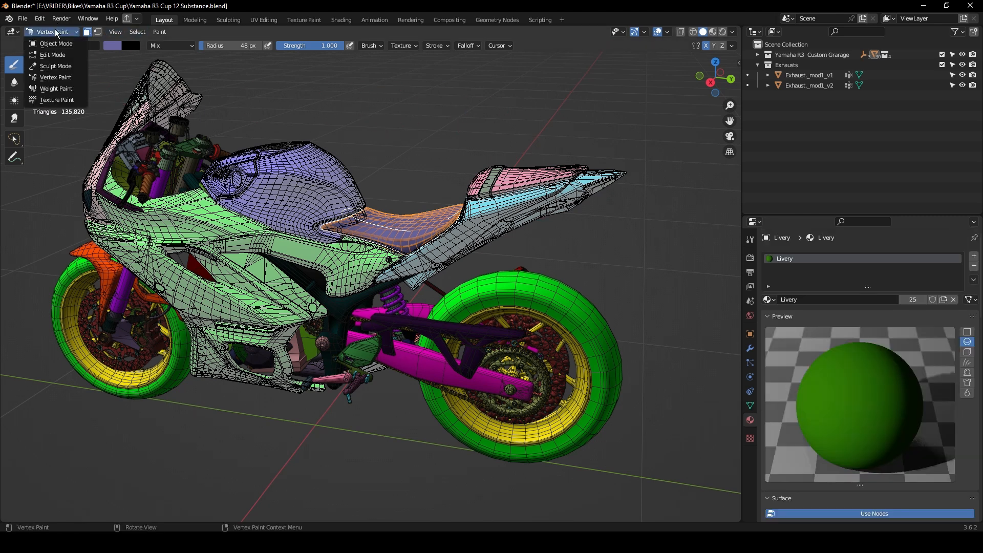
{"action": "left_click", "coordinate": [51, 44]}
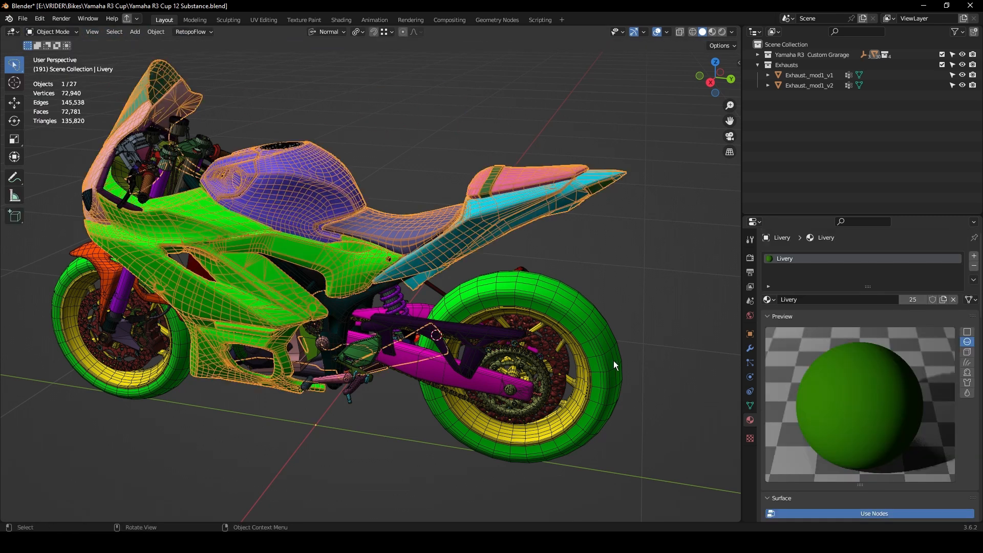
{"action": "left_click", "coordinate": [749, 406]}
{"action": "scroll", "coordinate": [807, 384], "scroll_direction": "down", "scroll_amount": 3}
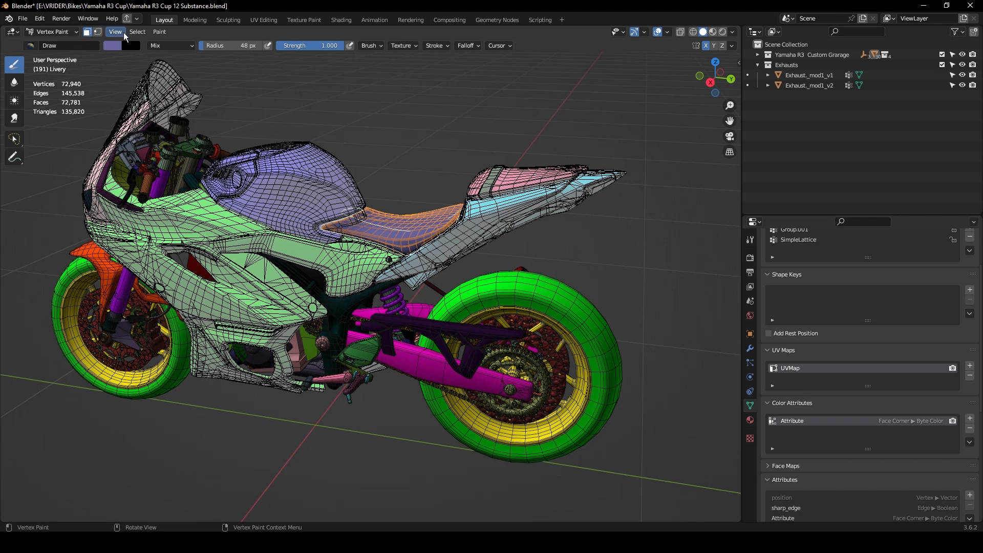
{"action": "left_click", "coordinate": [156, 33]}
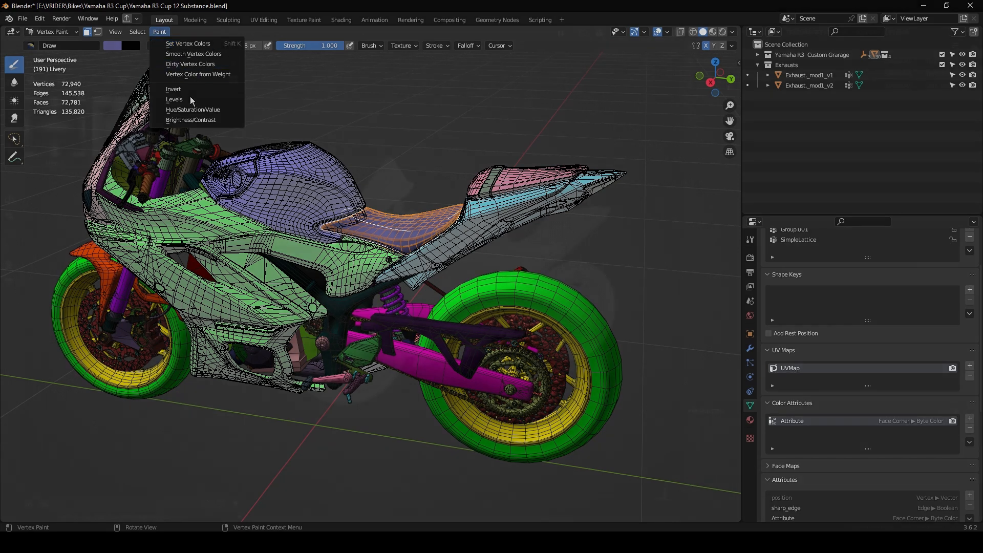
{"action": "left_click", "coordinate": [138, 33]}
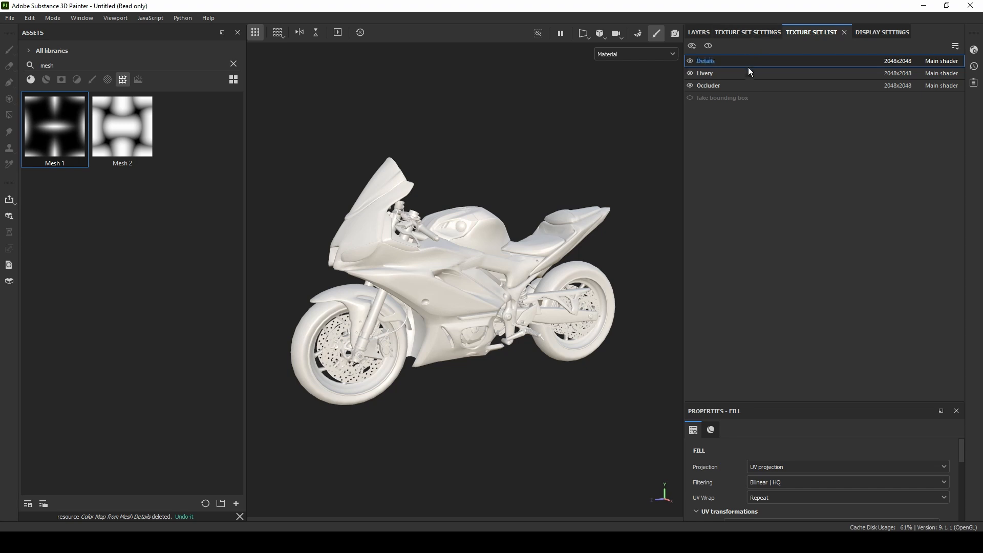
In Substance 3D Painter's mesh map baking, use the Occluder's low poly mesh as high poly and add Yamaha_R3_Custom-High.fbx as high definition mesh
{"action": "left_click", "coordinate": [753, 31]}
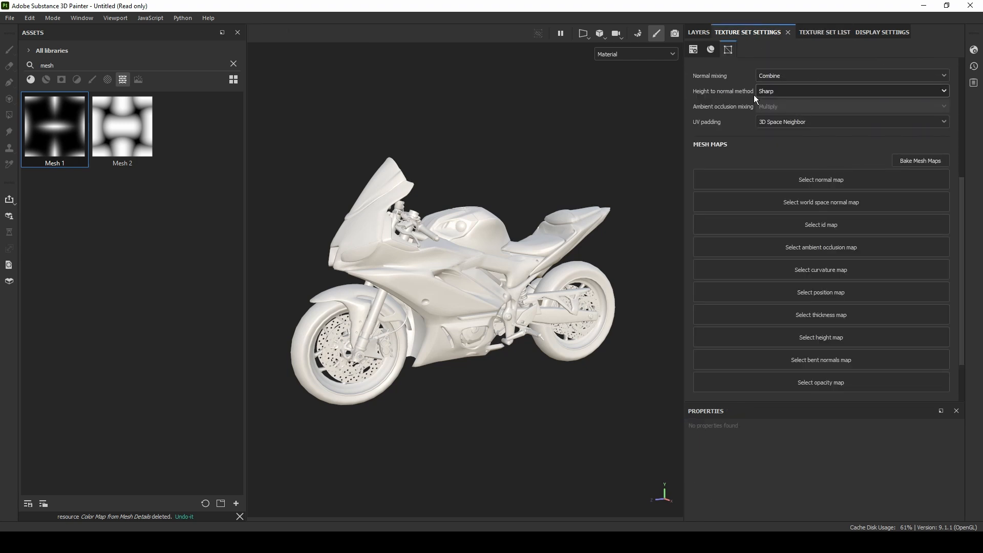
{"action": "left_click", "coordinate": [921, 161]}
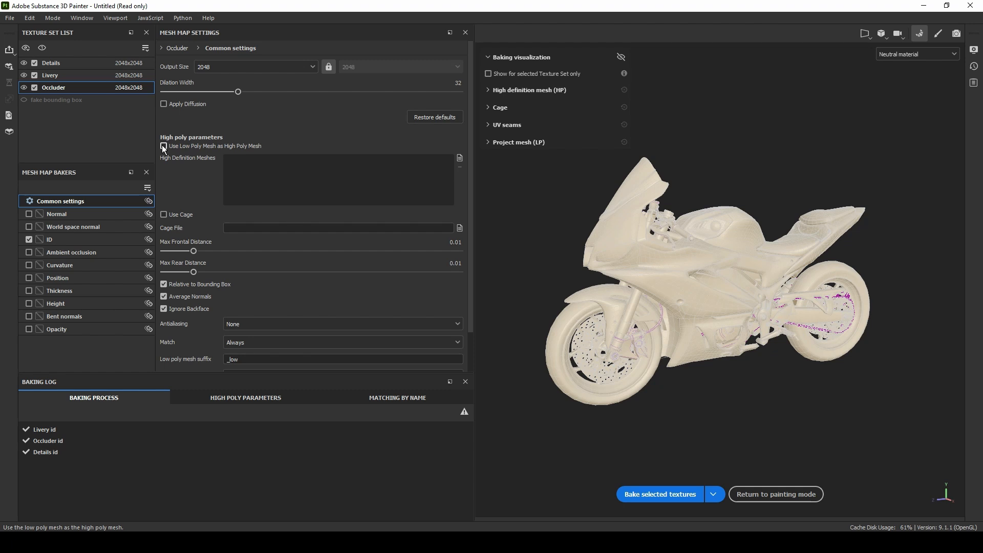
{"action": "left_click", "coordinate": [164, 147]}
{"action": "left_click", "coordinate": [460, 158]}
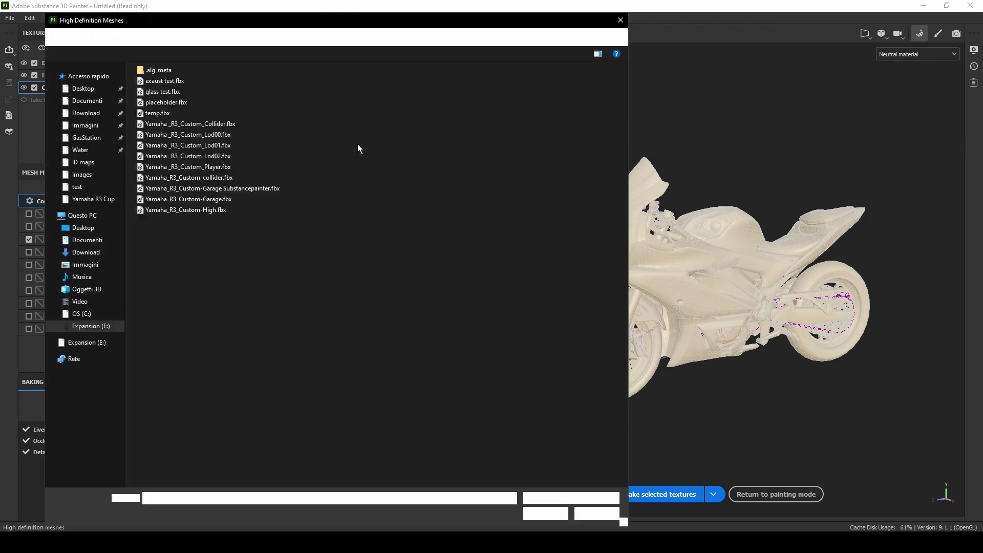
{"action": "double_click", "coordinate": [265, 210]}
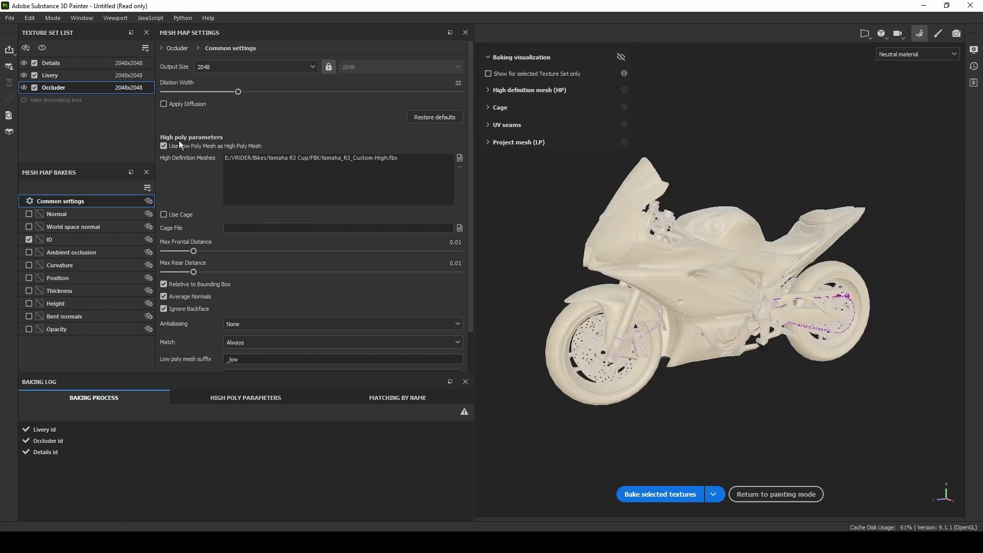
Keep the Details texture set at 2048 output size and leave only its ID map enabled for baking
{"action": "left_click", "coordinate": [59, 60]}
{"action": "left_click", "coordinate": [235, 65]}
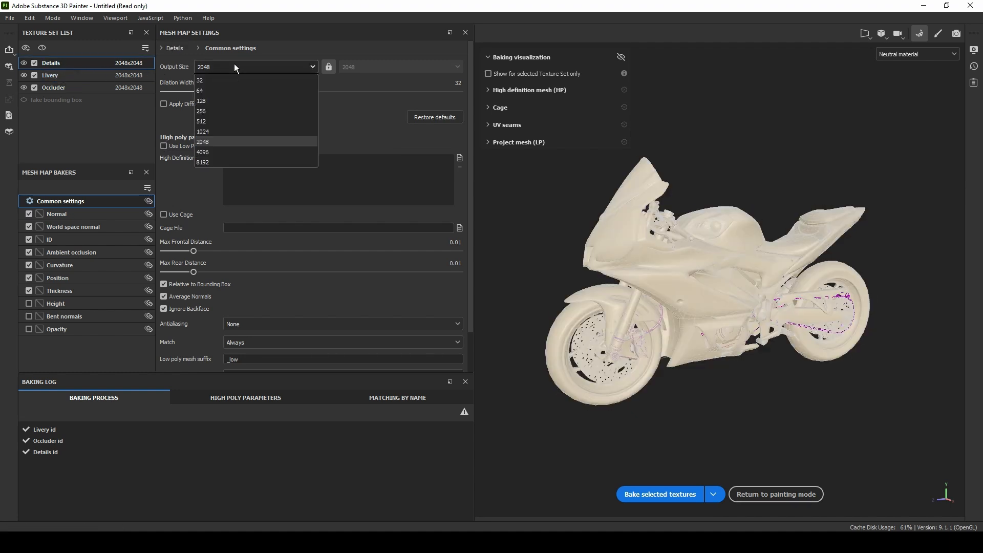
{"action": "left_click", "coordinate": [235, 66]}
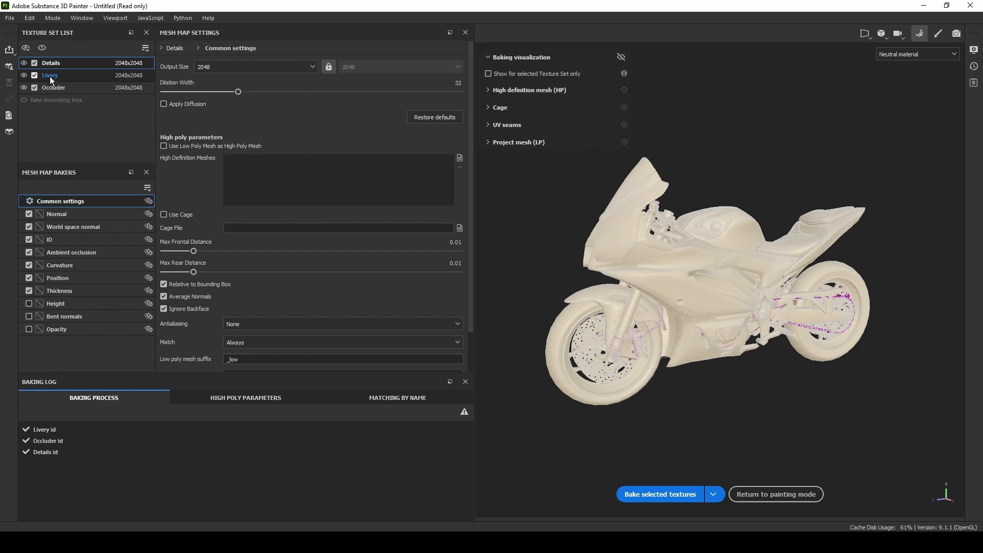
{"action": "left_click", "coordinate": [27, 229]}
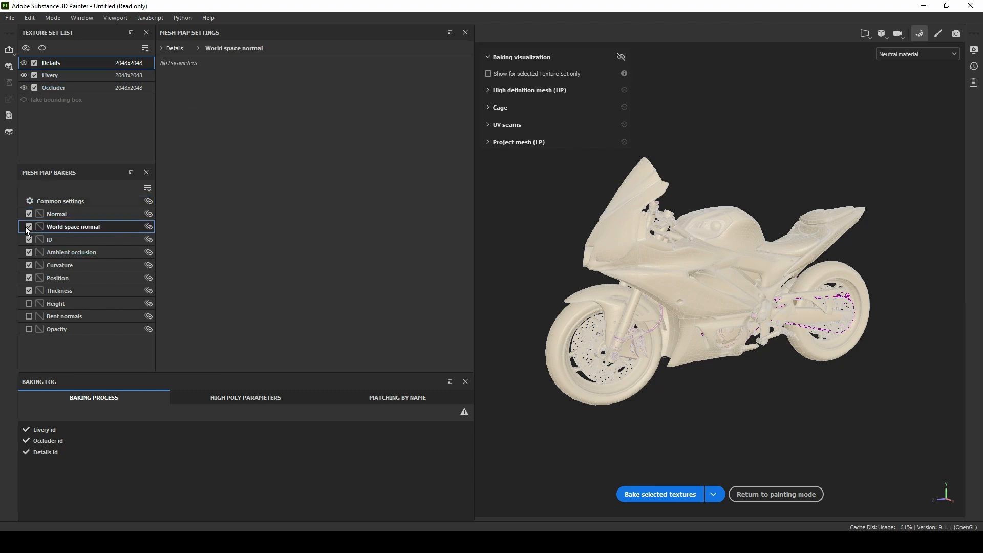
{"action": "left_click", "coordinate": [29, 226]}
{"action": "left_click", "coordinate": [29, 214]}
{"action": "left_click", "coordinate": [29, 252]}
{"action": "left_click", "coordinate": [29, 265]}
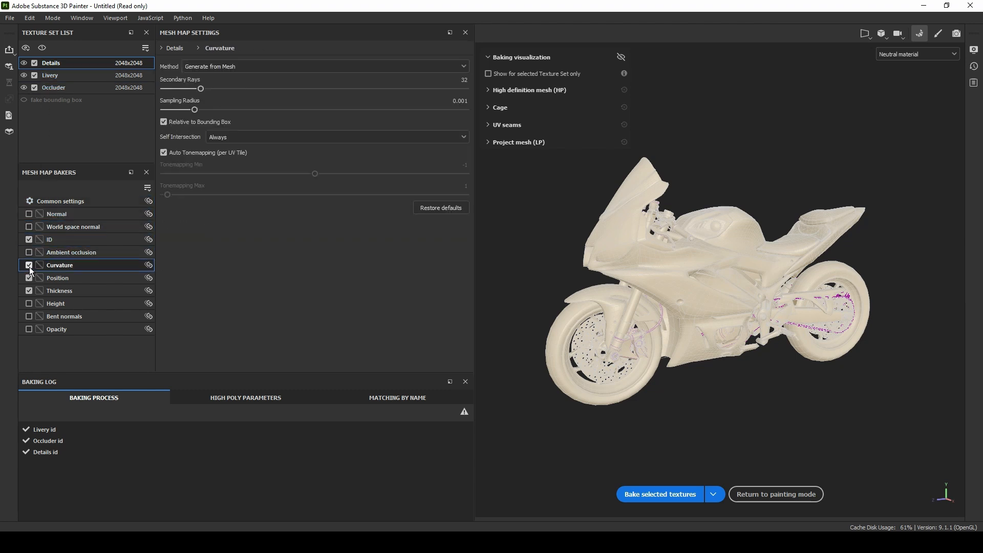
{"action": "left_click", "coordinate": [29, 265]}
{"action": "left_click", "coordinate": [29, 278]}
{"action": "left_click", "coordinate": [29, 291]}
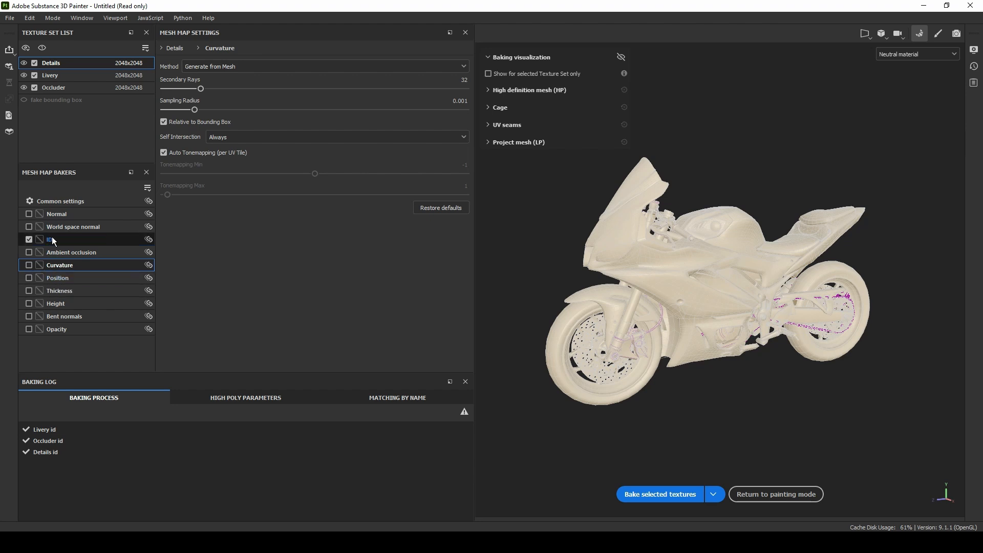
Limit the Livery and Occluder texture sets to baking only the ID map
{"action": "left_click", "coordinate": [50, 75]}
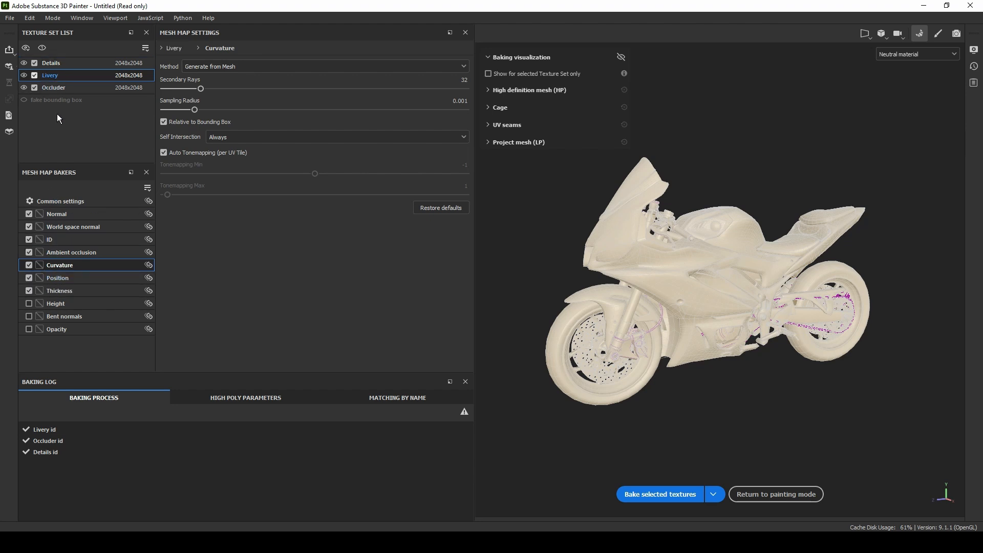
{"action": "left_click", "coordinate": [29, 227]}
{"action": "left_click", "coordinate": [51, 88]}
{"action": "left_click", "coordinate": [28, 213]}
{"action": "left_click", "coordinate": [29, 227]}
{"action": "left_click", "coordinate": [29, 252]}
{"action": "left_click", "coordinate": [29, 265]}
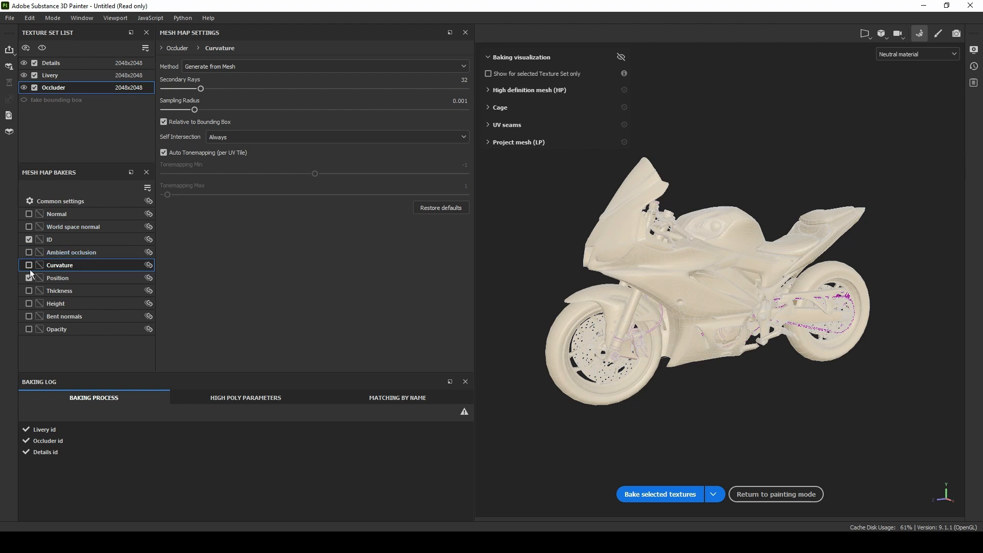
{"action": "left_click", "coordinate": [29, 278]}
Set the color source of the Occluder's ID baker to Vertex Color
{"action": "left_click", "coordinate": [85, 239]}
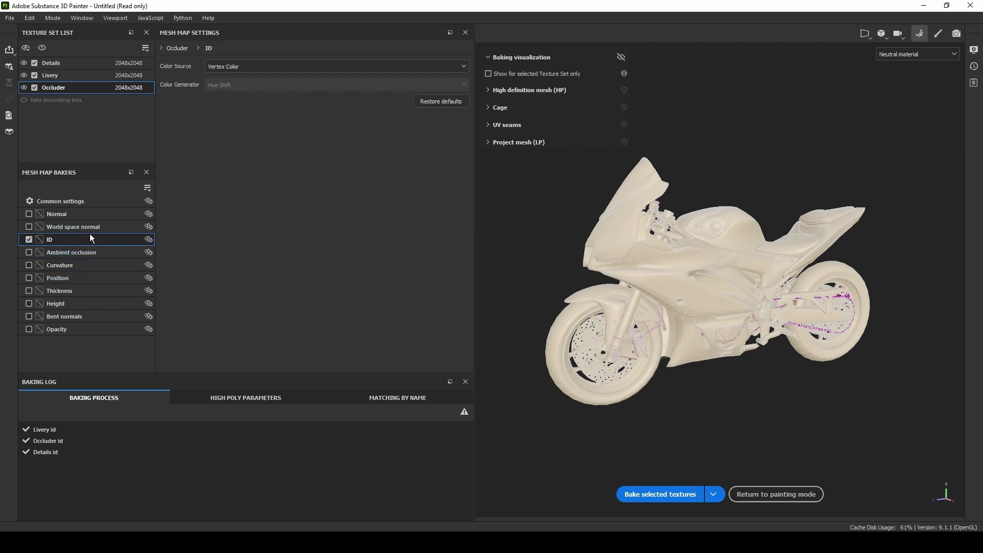
{"action": "left_click", "coordinate": [249, 66]}
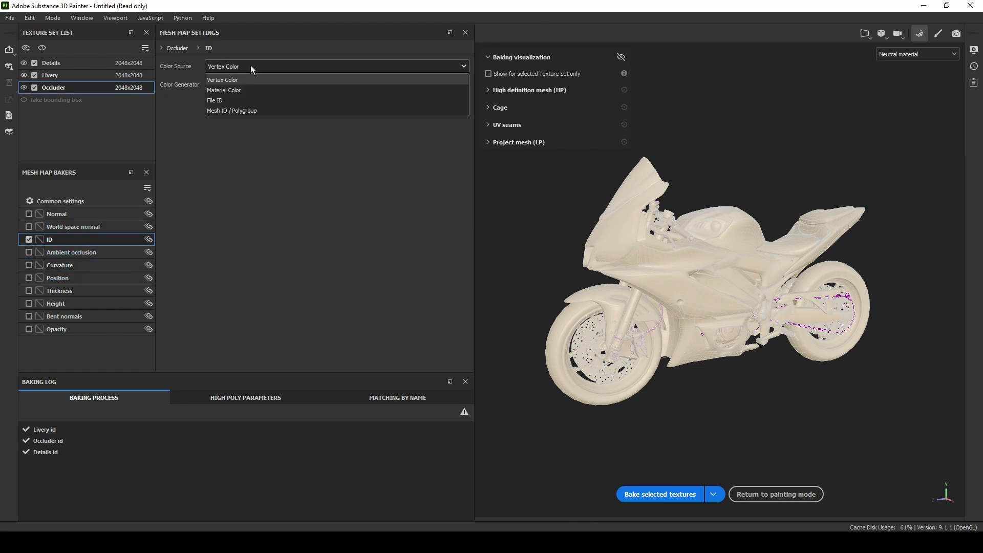
{"action": "left_click", "coordinate": [210, 80]}
Bake the selected textures, return to painting mode and check the ID map assigned to the Livery texture set
{"action": "left_click", "coordinate": [626, 493]}
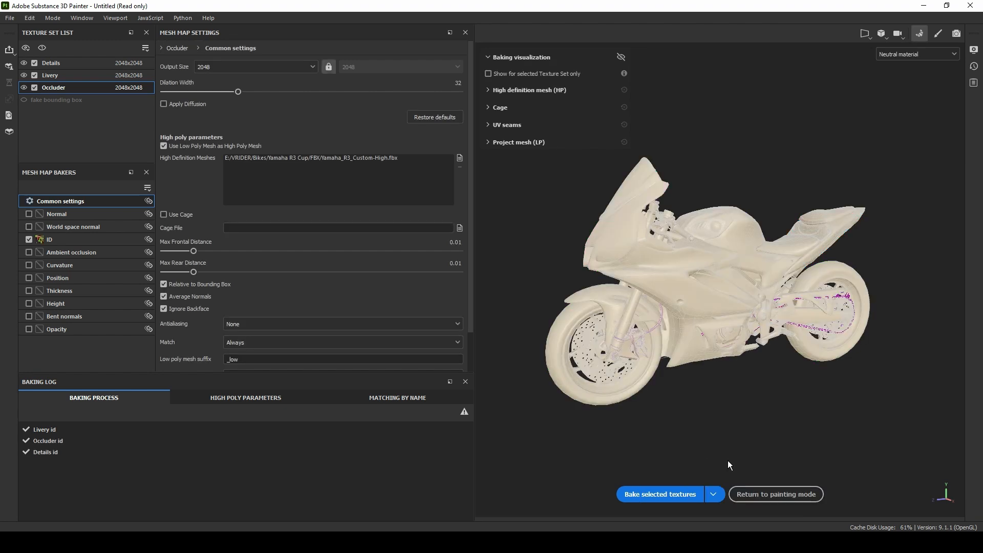
{"action": "left_click", "coordinate": [776, 495]}
{"action": "left_click", "coordinate": [758, 73]}
{"action": "left_click", "coordinate": [747, 33]}
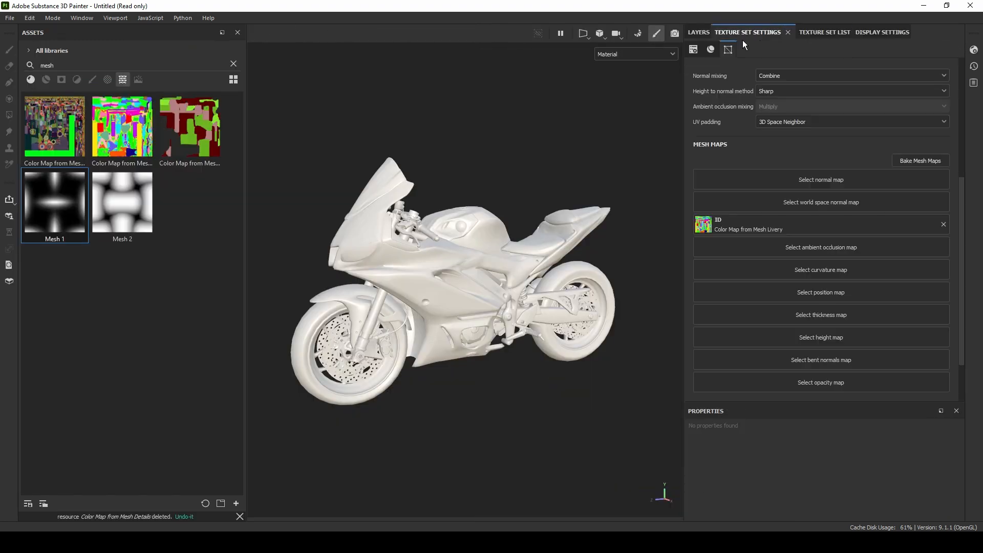
Add a fill layer with base color 0D009C to the Livery texture set and give it a black mask
{"action": "left_click", "coordinate": [912, 48]}
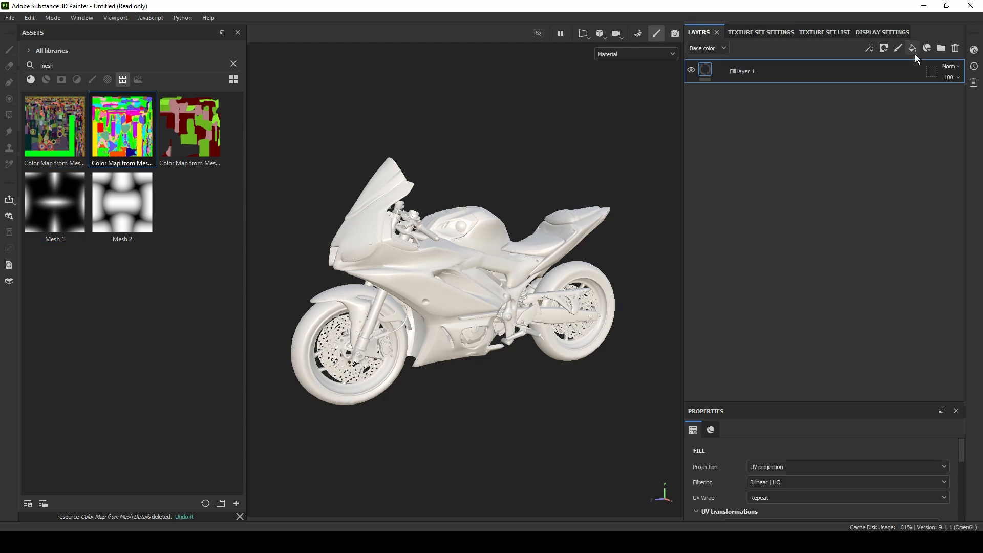
{"action": "left_click", "coordinate": [885, 48]}
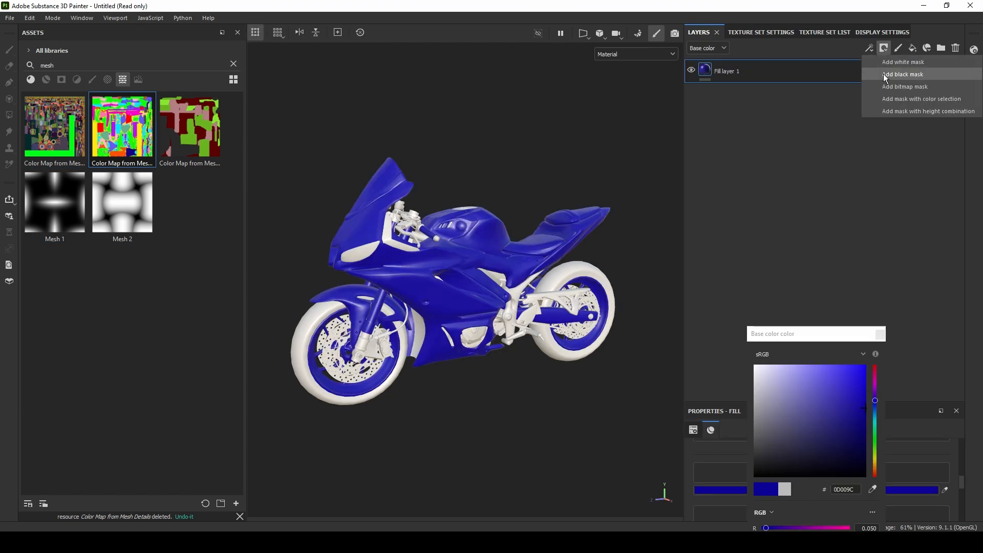
{"action": "left_click", "coordinate": [883, 75]}
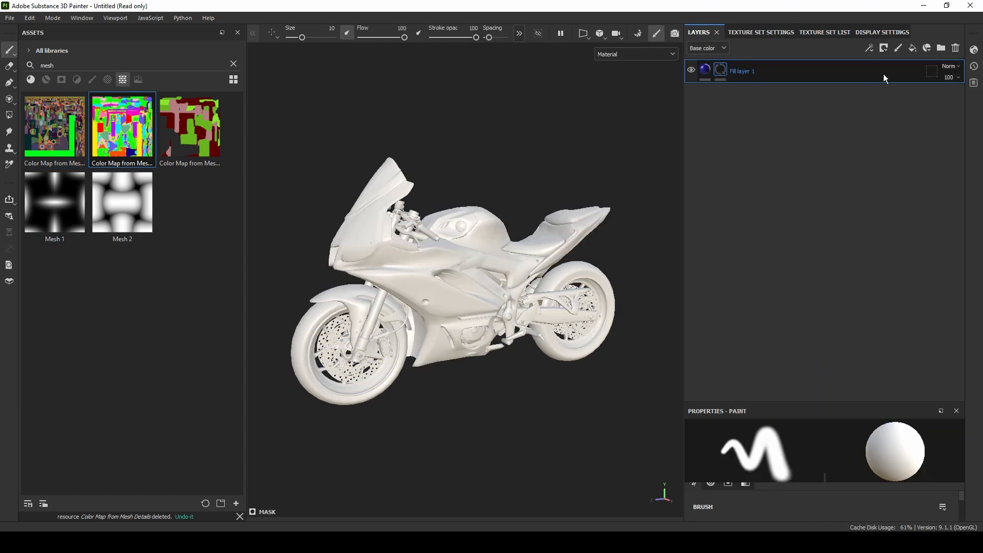
Add a color selection to the fill layer's mask and pick the seat's dark blue ID color
{"action": "left_click", "coordinate": [869, 48]}
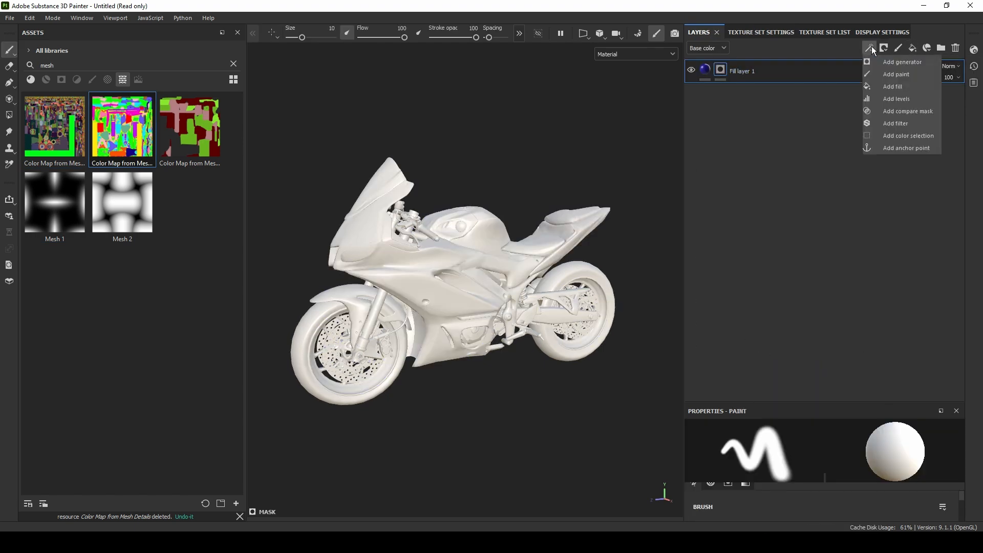
{"action": "left_click", "coordinate": [884, 136]}
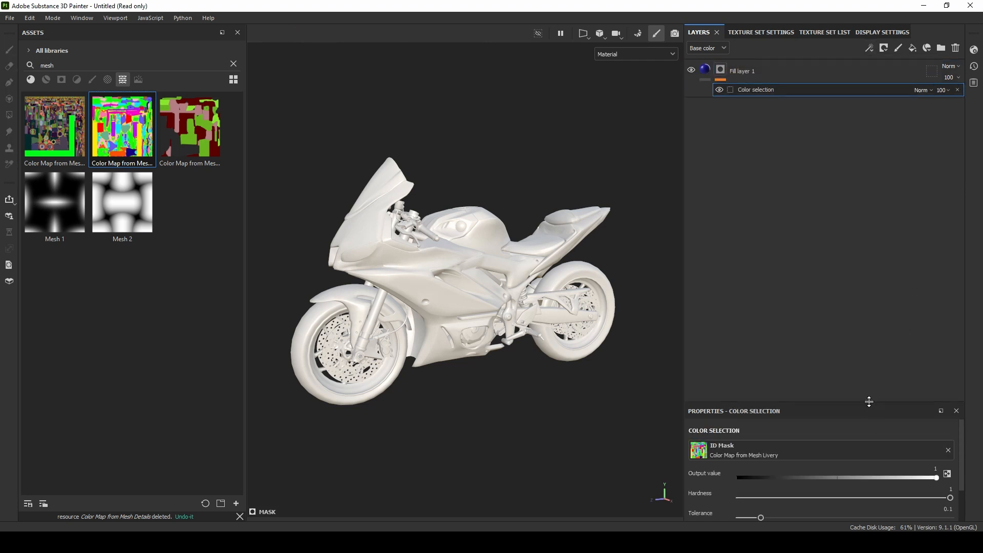
{"action": "left_click_drag", "start_coordinate": [869, 402], "coordinate": [868, 207]}
{"action": "left_click", "coordinate": [939, 355]}
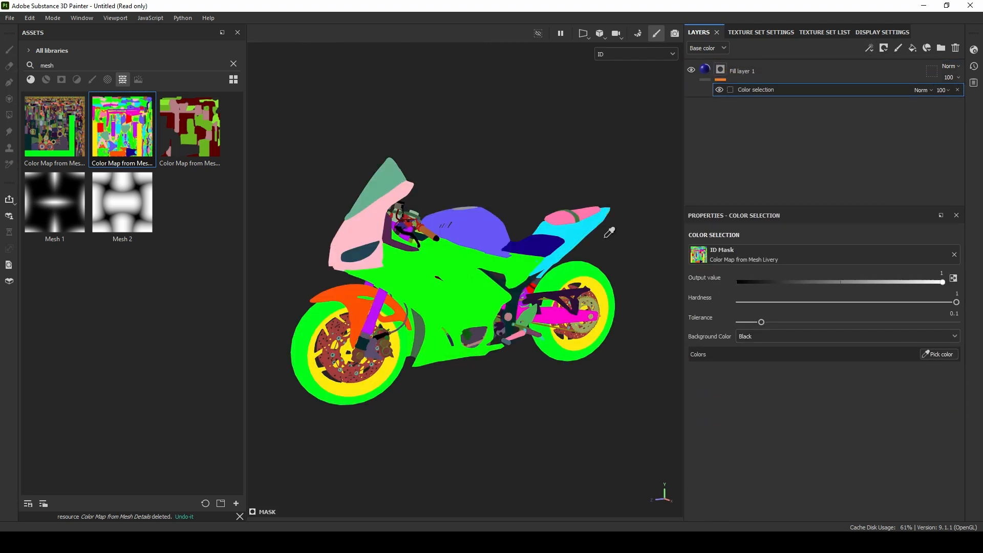
{"action": "left_click", "coordinate": [544, 239]}
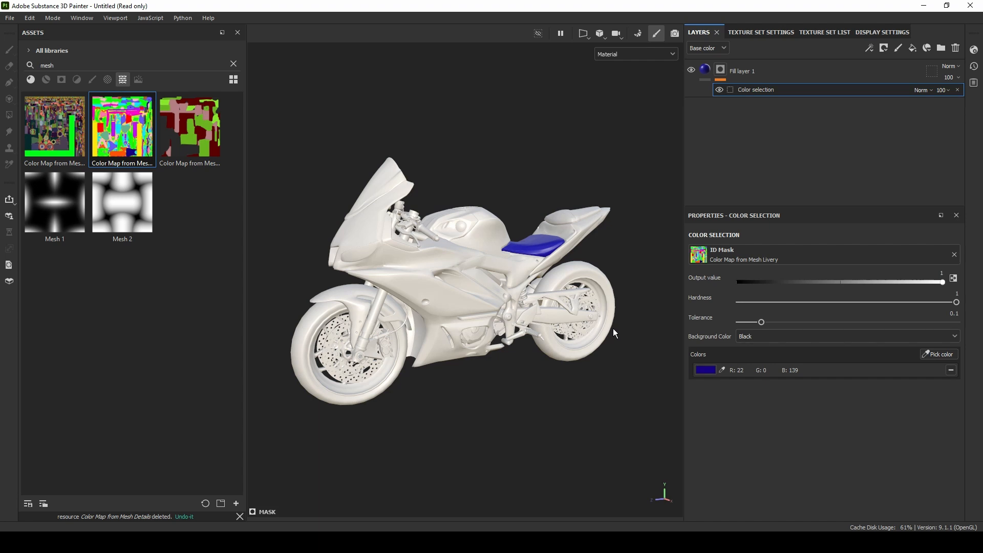
{"action": "left_click_drag", "start_coordinate": [584, 324], "coordinate": [550, 343], "text": "alt"}
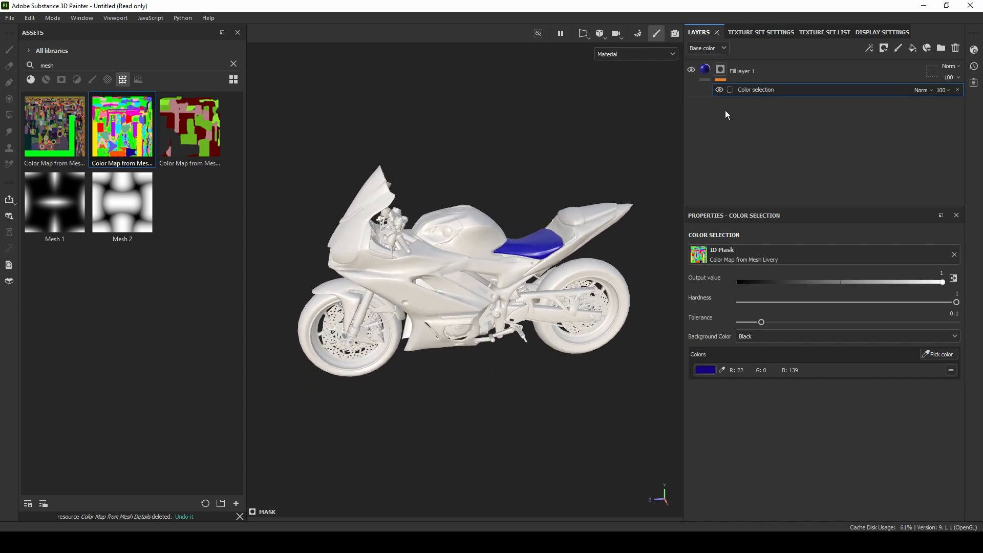
Rename the blue fill layer as Seat and group it with the red Tail layer in a new folder
{"action": "double_click", "coordinate": [748, 71]}
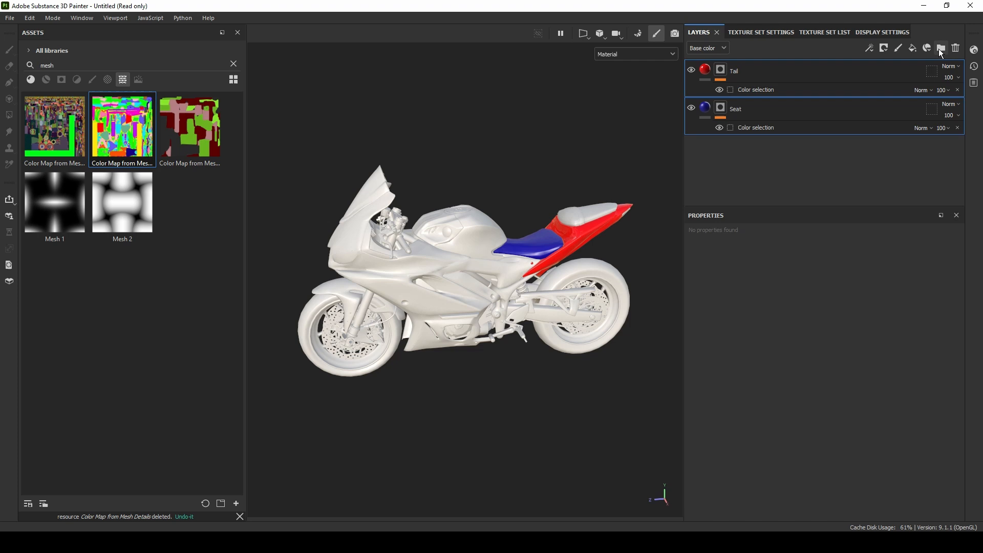
{"action": "left_click", "coordinate": [940, 47]}
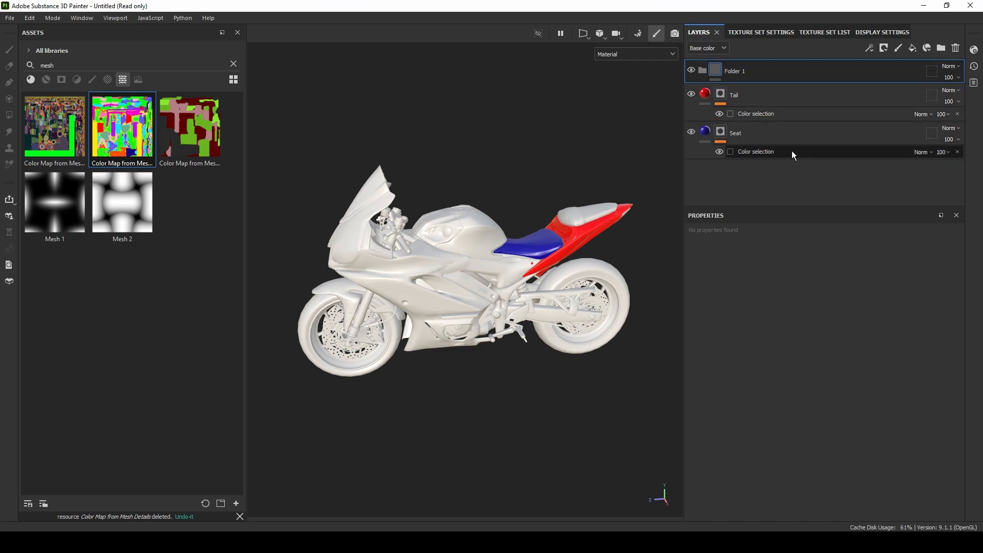
{"action": "left_click_drag", "start_coordinate": [767, 96], "coordinate": [749, 71]}
{"action": "left_click_drag", "start_coordinate": [756, 134], "coordinate": [752, 67]}
Add a black mask with a color selection to Folder 1 and move the green fill layer into it, above Seat
{"action": "left_click", "coordinate": [755, 67]}
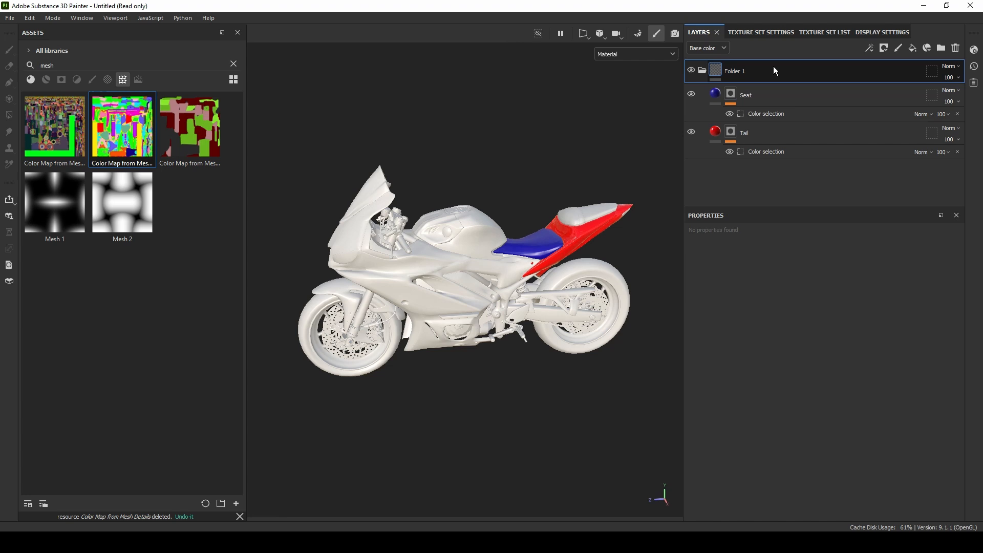
{"action": "left_click", "coordinate": [884, 48]}
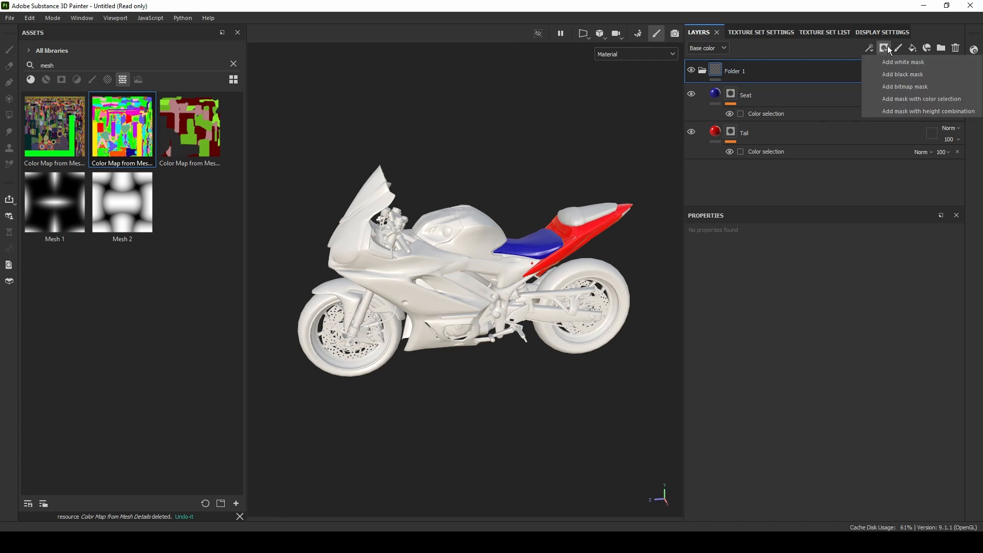
{"action": "left_click", "coordinate": [878, 75]}
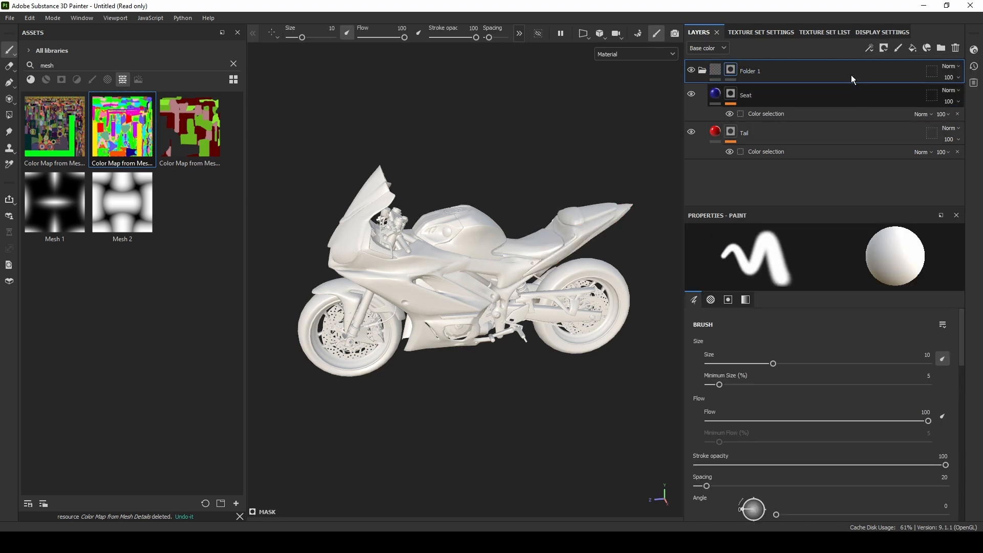
{"action": "left_click", "coordinate": [870, 48]}
{"action": "left_click", "coordinate": [908, 136]}
{"action": "left_click", "coordinate": [703, 70]}
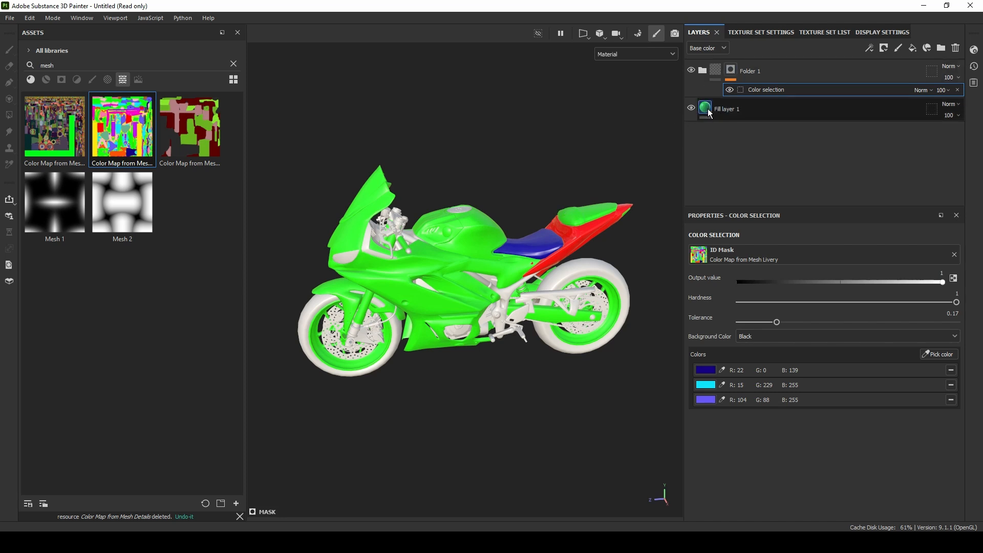
{"action": "left_click_drag", "start_coordinate": [709, 108], "coordinate": [710, 79]}
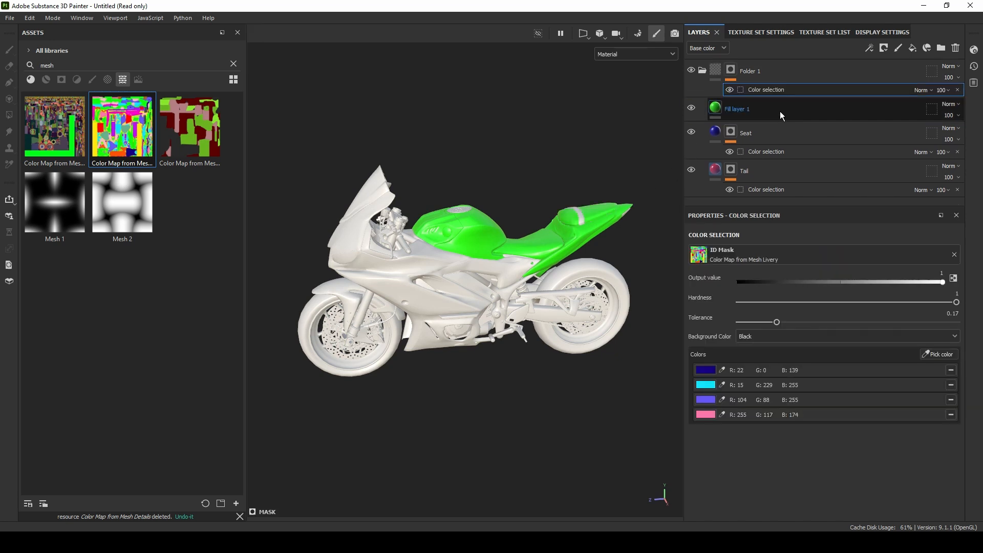
Move the green fill layer below Tail in Folder 1 and add a new fill layer with a black mask above Seat
{"action": "left_click_drag", "start_coordinate": [779, 112], "coordinate": [769, 192]}
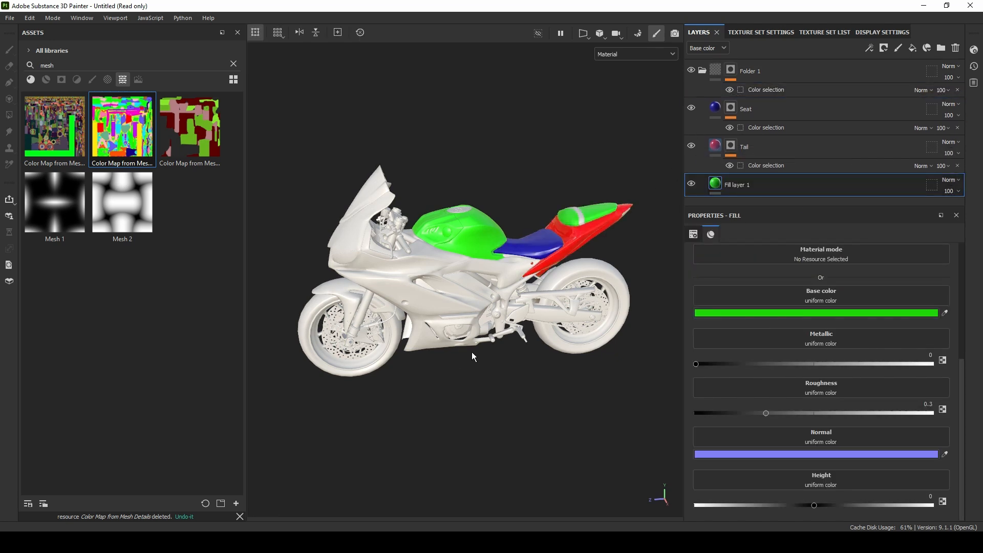
{"action": "left_click", "coordinate": [807, 103]}
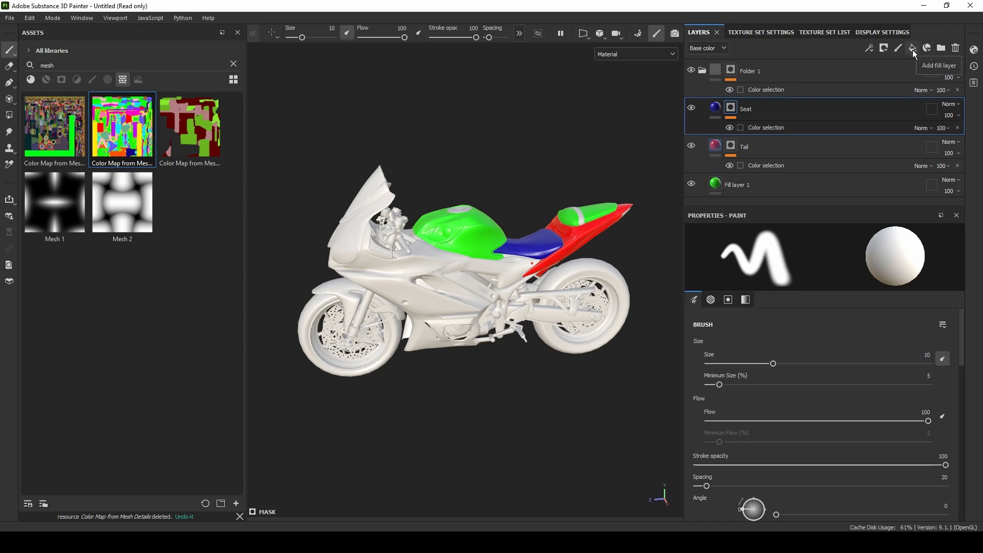
{"action": "left_click", "coordinate": [913, 50]}
{"action": "left_click", "coordinate": [884, 48]}
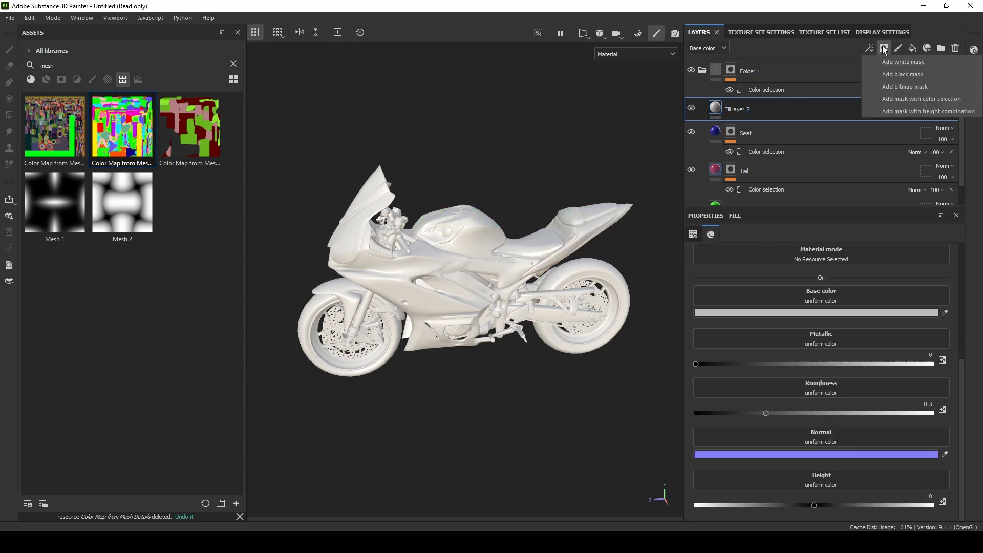
{"action": "left_click", "coordinate": [876, 75]}
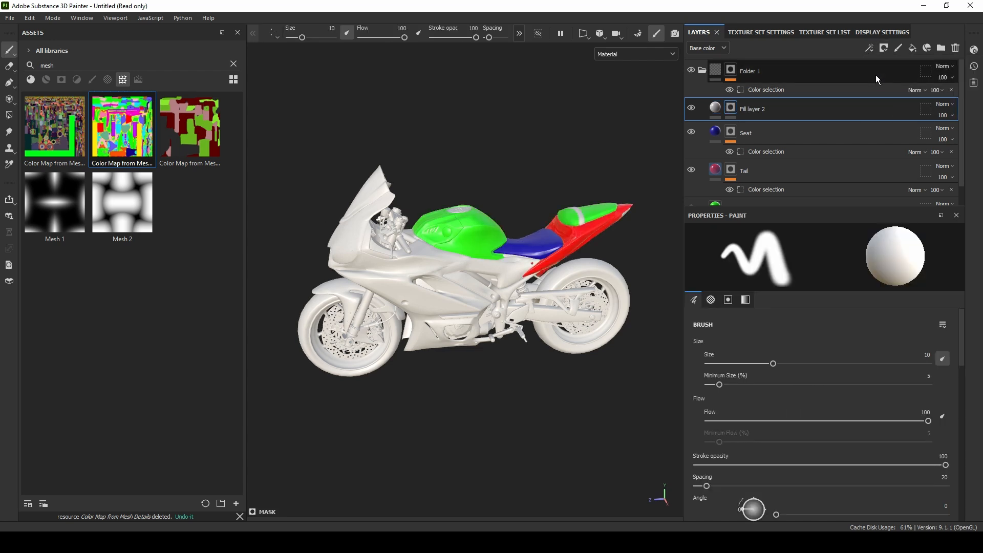
Add a color selection to the new fill layer's mask and pick the pink ID color of the raised section on the tail
{"action": "left_click", "coordinate": [870, 49]}
{"action": "left_click", "coordinate": [883, 136]}
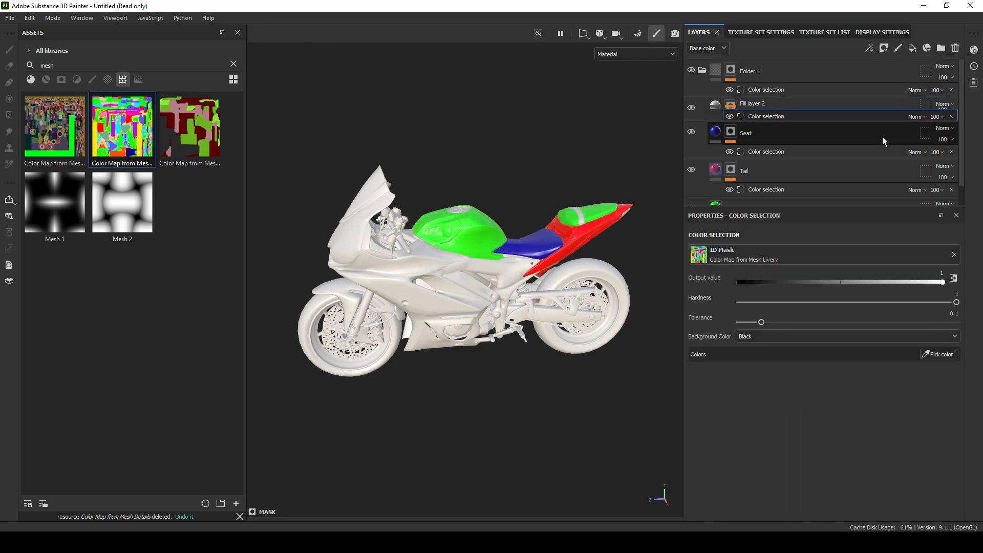
{"action": "left_click", "coordinate": [954, 358]}
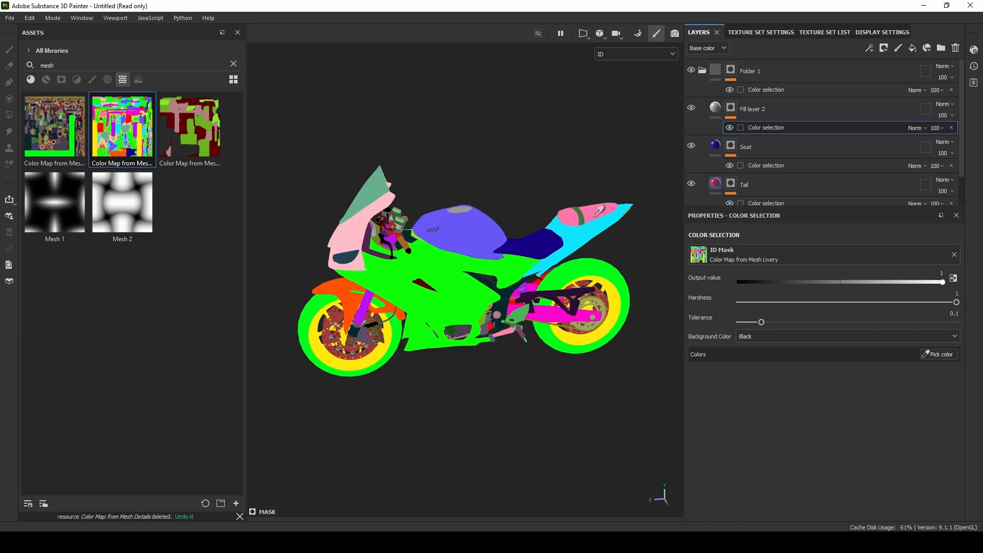
{"action": "left_click", "coordinate": [595, 211]}
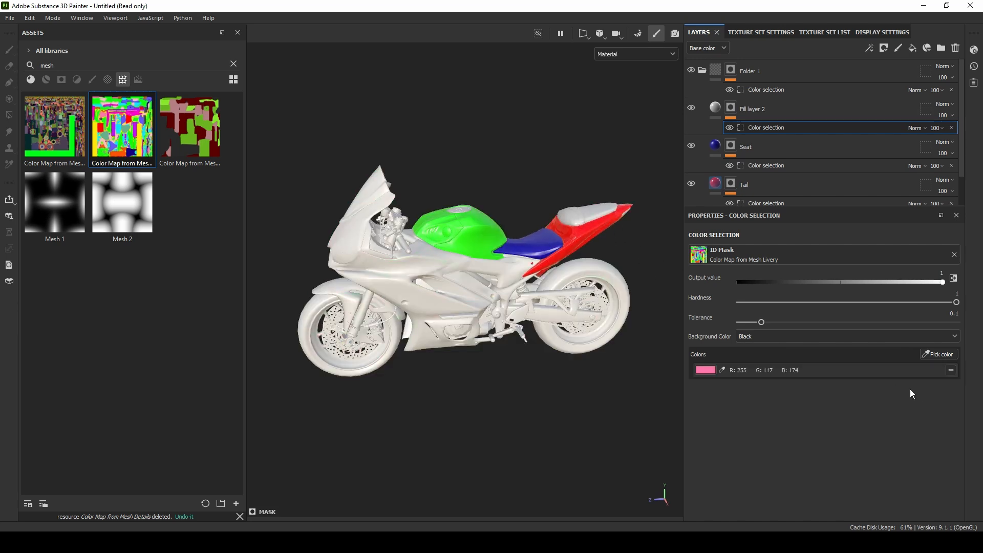